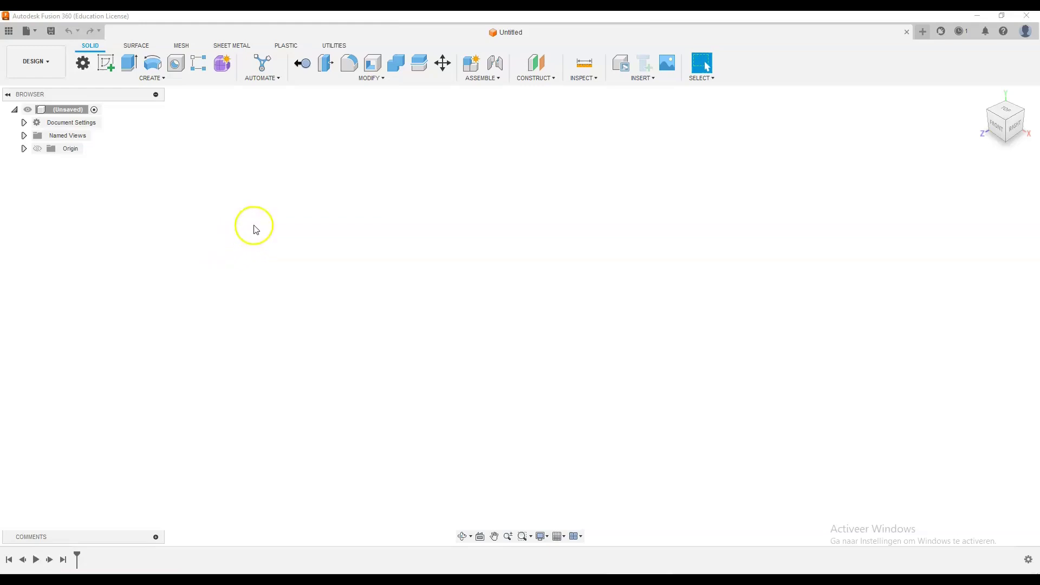
# Start a new sketch from the Create group of the Solid toolbar
pyautogui.click(107, 64)
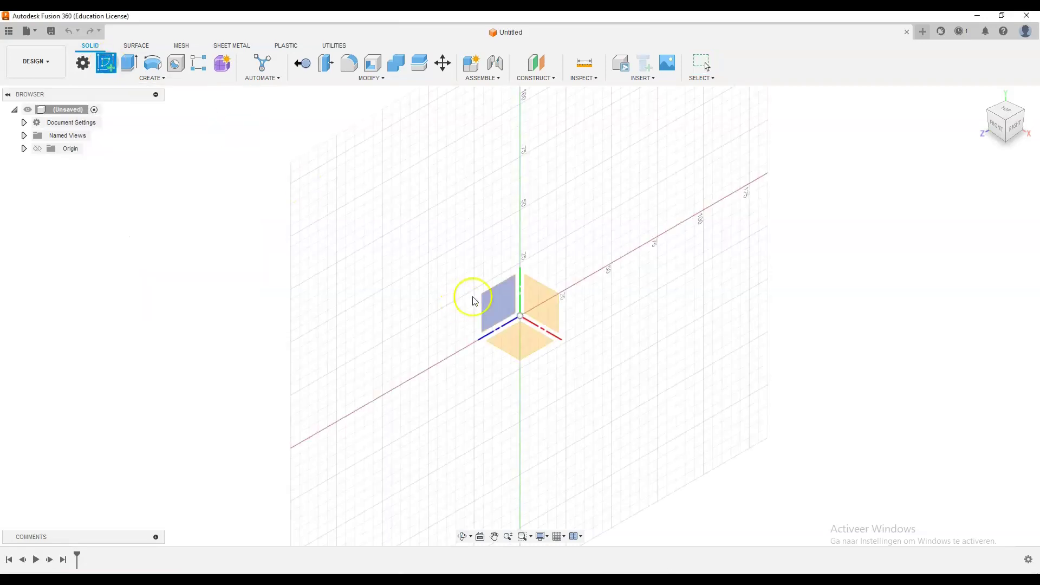
# On the front (XY) plane, draw a 50 mm horizontal line from the origin
pyautogui.click(549, 310)
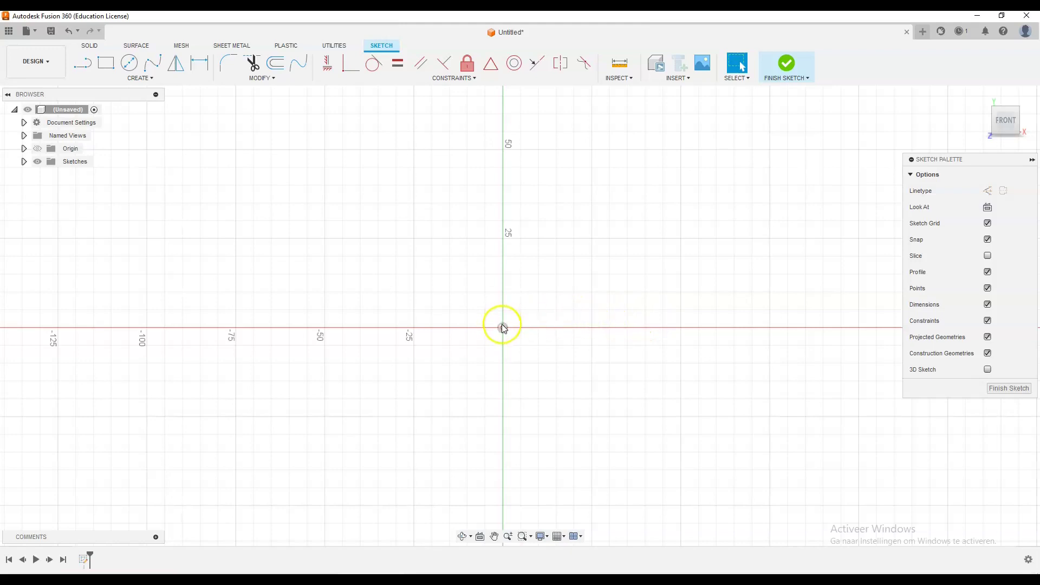
pyautogui.press('l')
pyautogui.moveTo(502, 328); pyautogui.dragTo(680, 329)
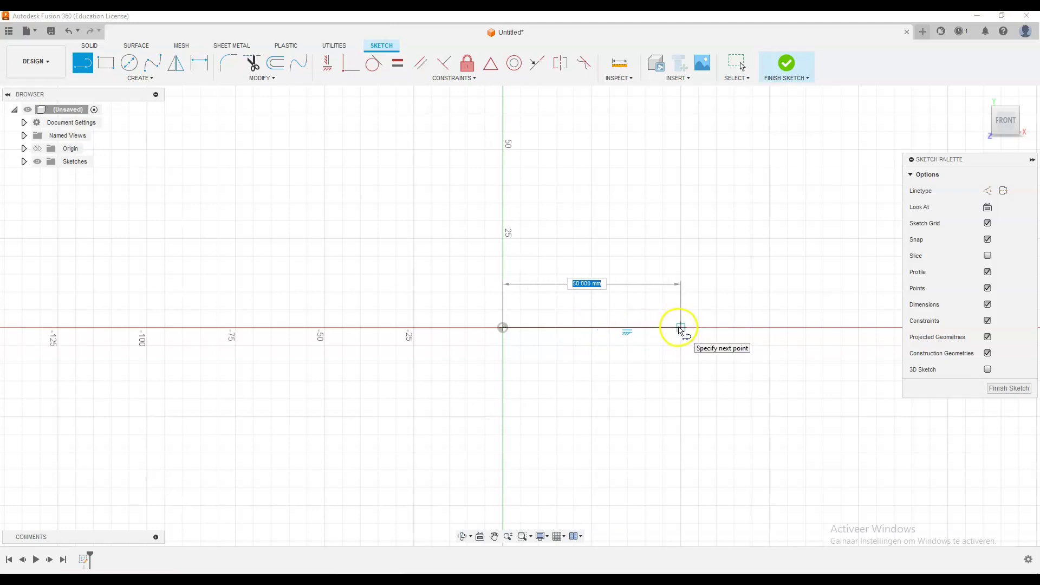
pyautogui.click(681, 329)
pyautogui.press('Escape')
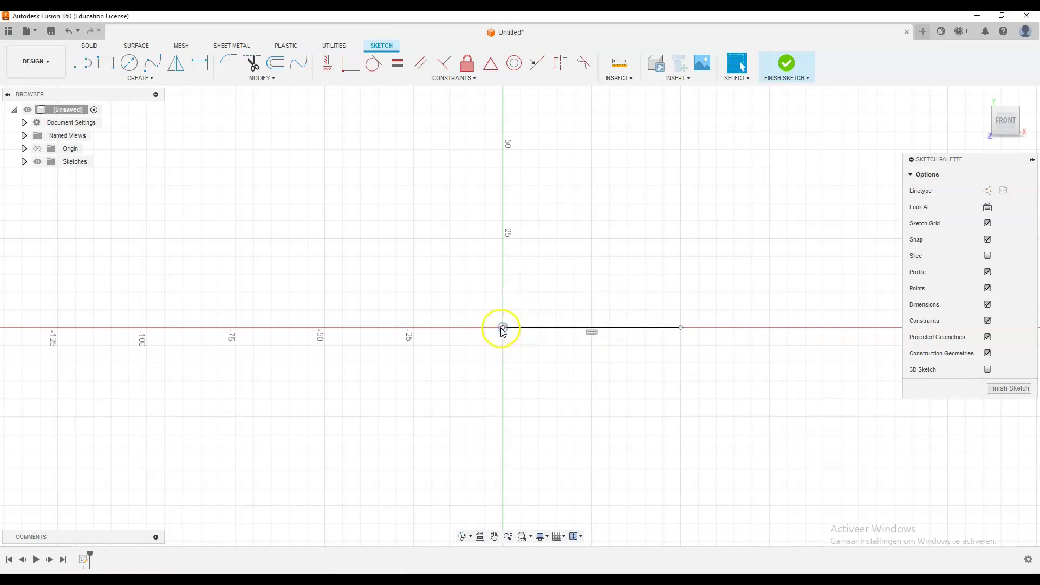
# Draw a multi-segment line chain from the origin around the sketch
pyautogui.press('l')
pyautogui.click(503, 327)
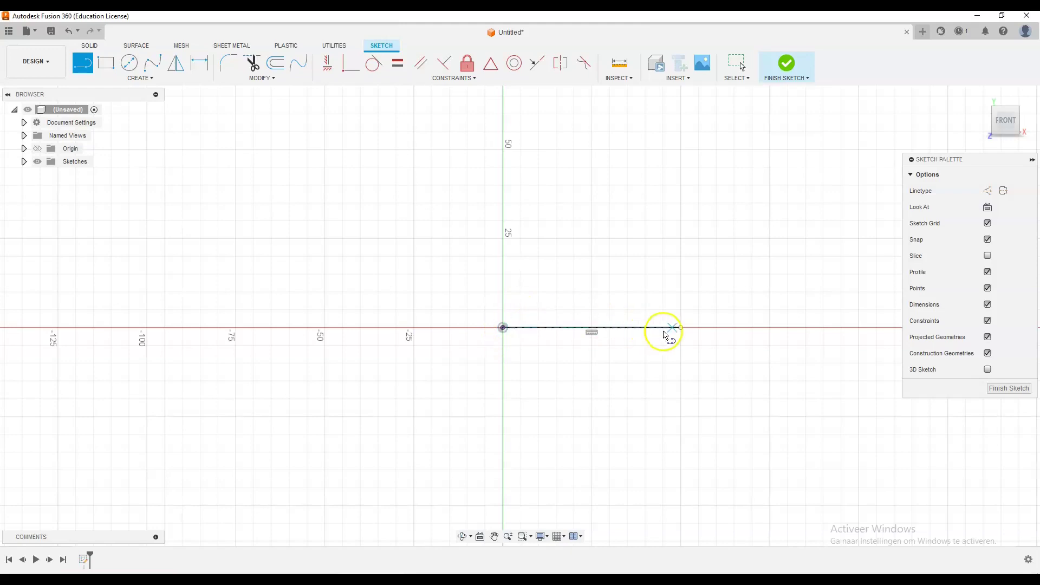
pyautogui.click(681, 327)
pyautogui.click(681, 221)
pyautogui.click(584, 212)
pyautogui.click(530, 174)
pyautogui.click(414, 220)
pyautogui.click(391, 282)
pyautogui.click(402, 345)
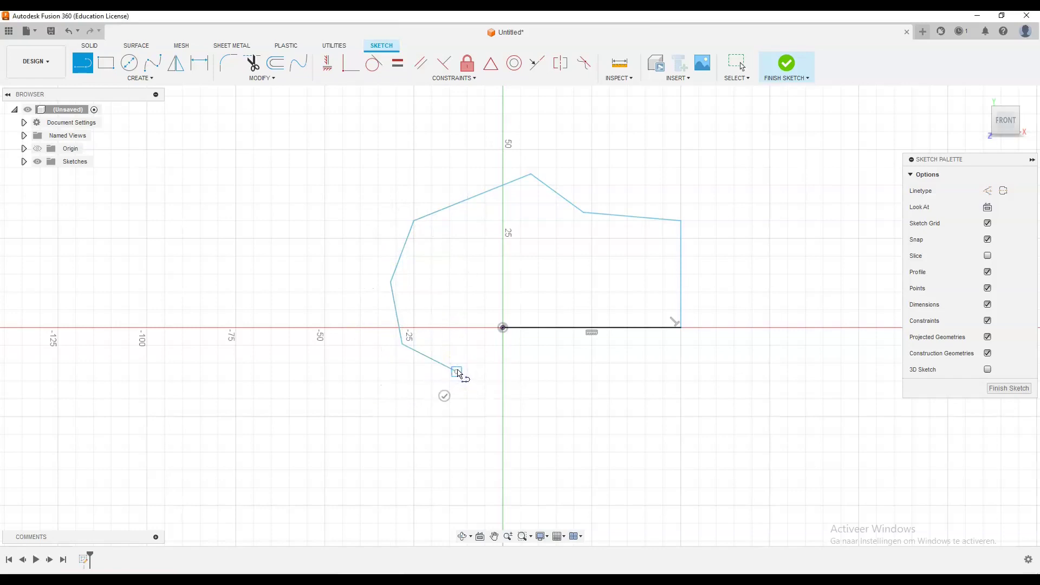
pyautogui.press('Escape')
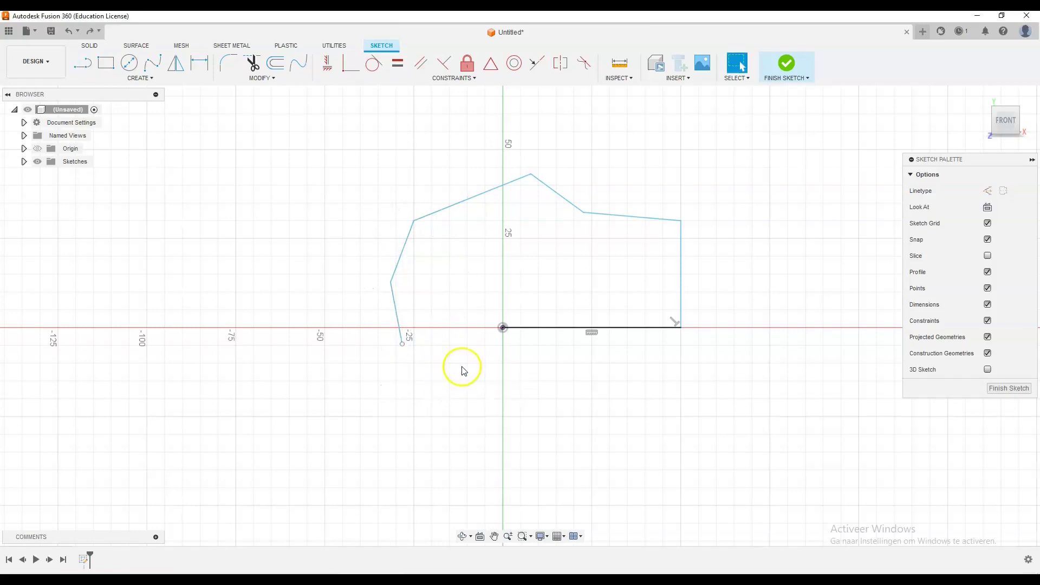
# Undo the stray outline segments and restart the Line tool
pyautogui.hotkey('ctrl', 'z')
pyautogui.hotkey('ctrl', 'z')
pyautogui.hotkey('ctrl', 'z')
pyautogui.hotkey('ctrl', 'z')
pyautogui.hotkey('ctrl', 'z')
pyautogui.hotkey('ctrl', 'z')
pyautogui.press('l')
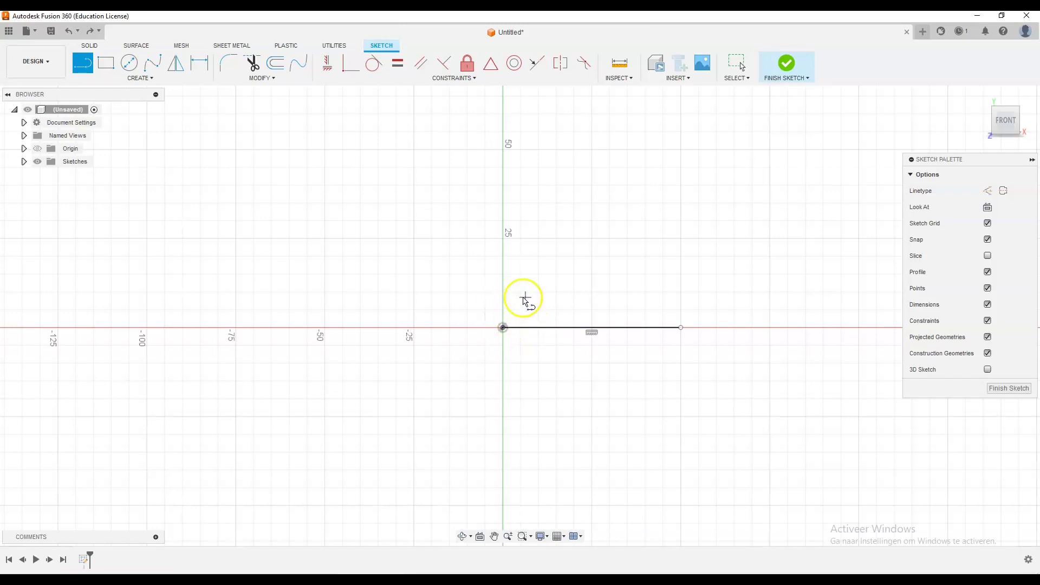
pyautogui.press('Escape')
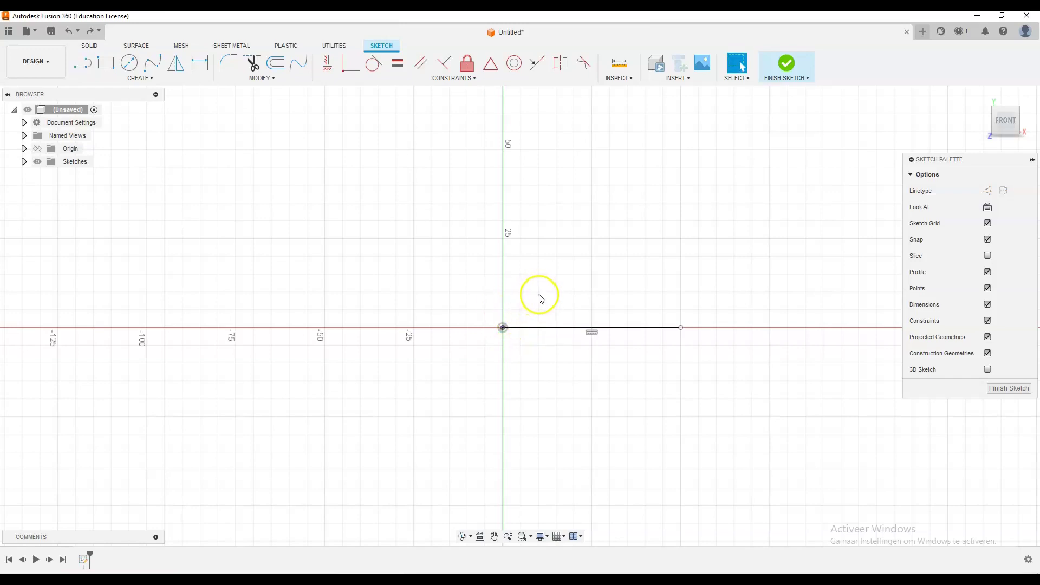
pyautogui.press('l')
pyautogui.press('Escape')
pyautogui.press('l')
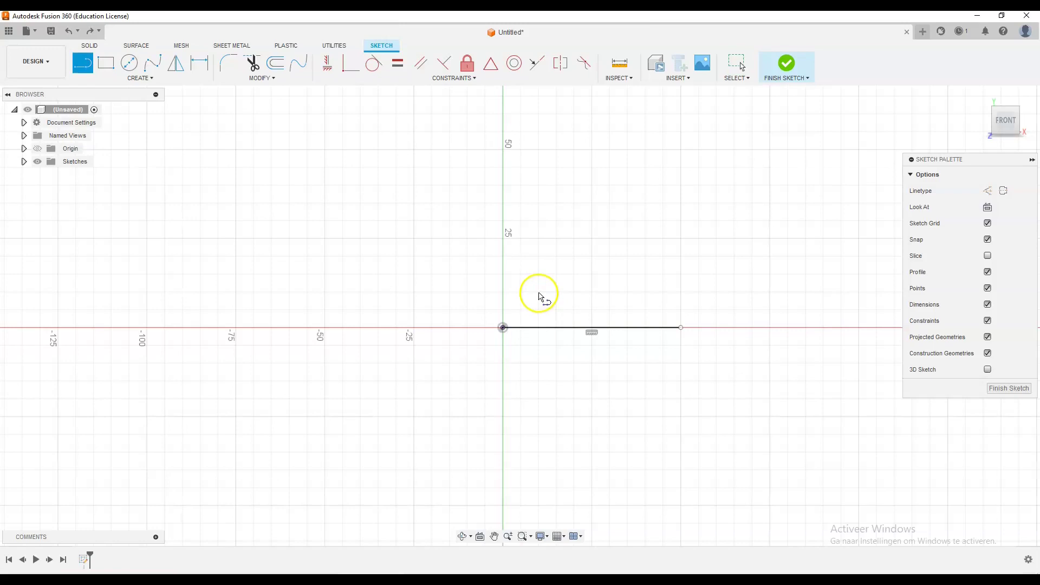
# Draw a vertical line up from the origin, then select it
pyautogui.click(504, 328)
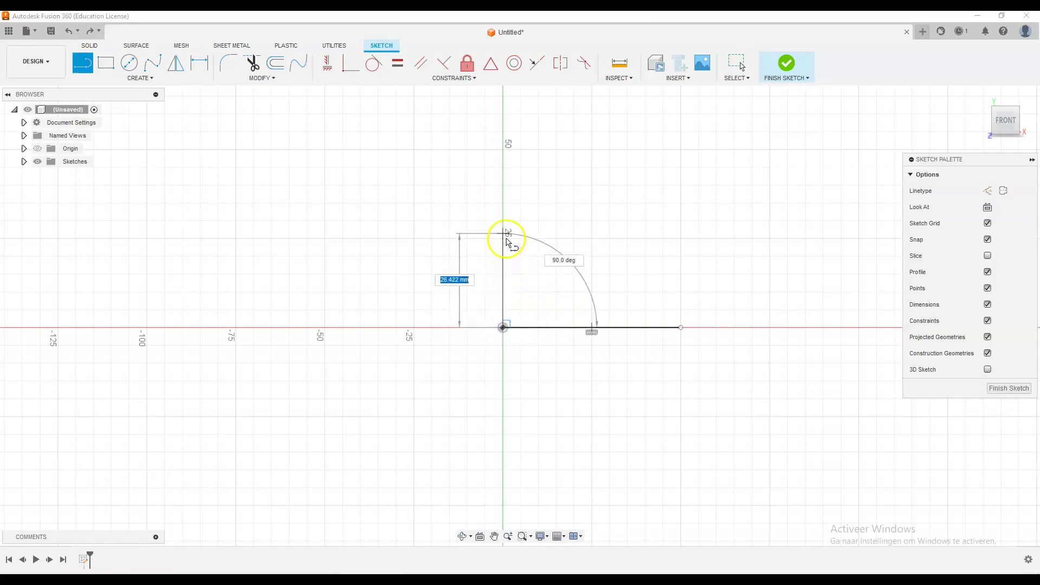
pyautogui.click(502, 199)
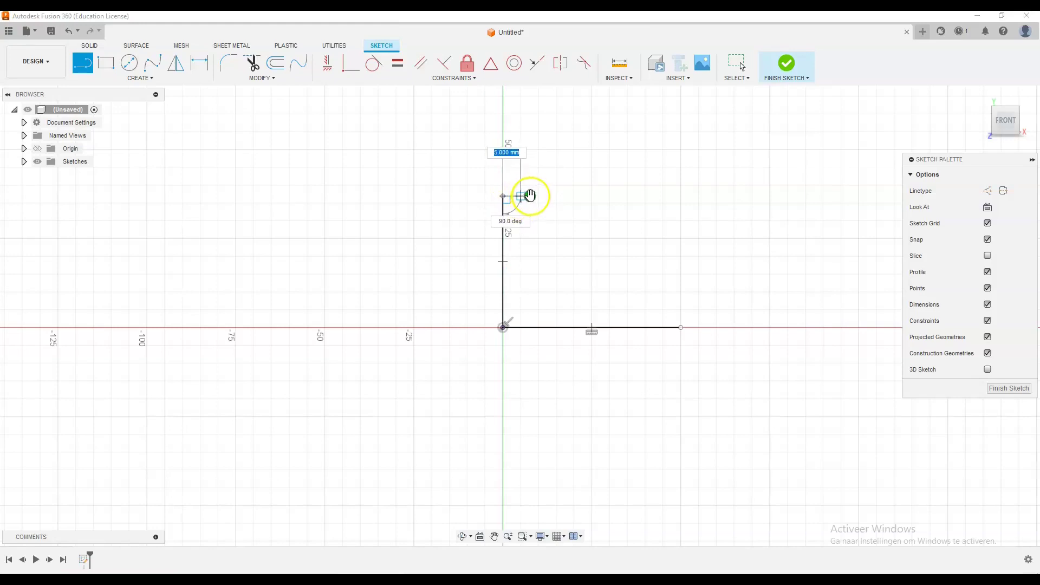
pyautogui.rightClick(531, 197)
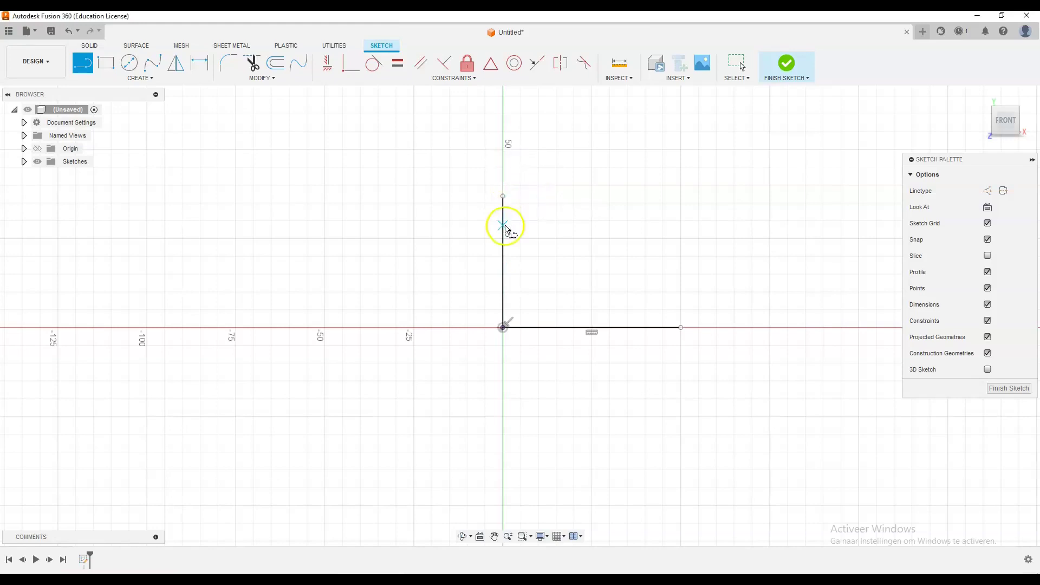
pyautogui.press('Escape')
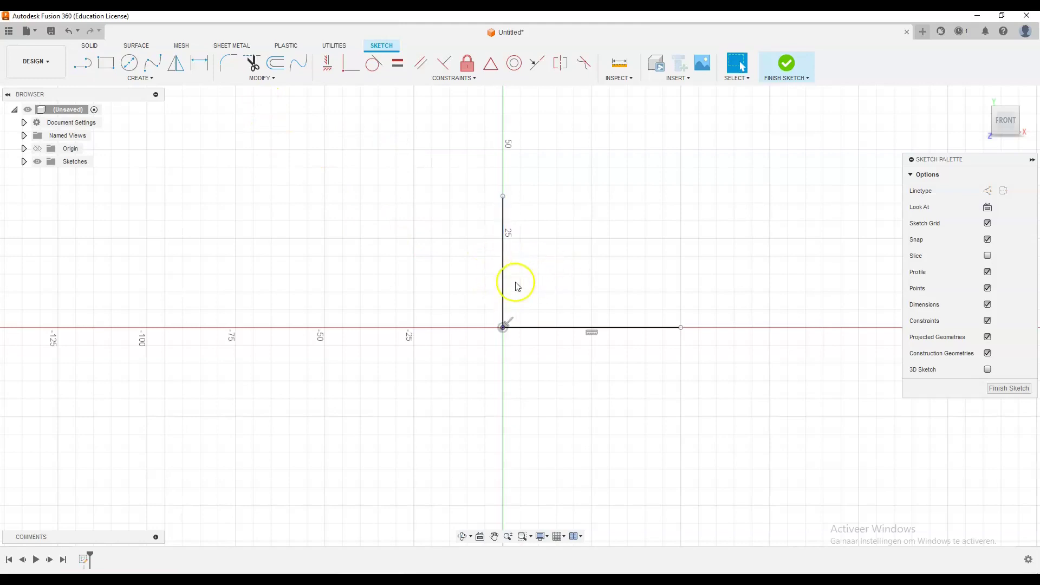
pyautogui.click(504, 286)
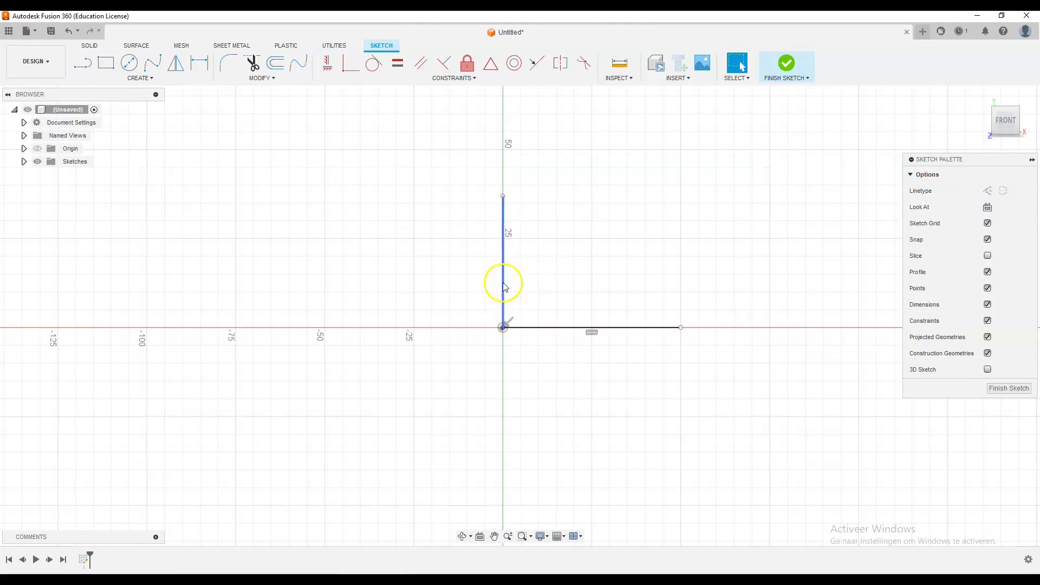
# With Sketch Dimension, set the base line to 70 mm and the vertical line to 50 mm
pyautogui.press('d')
pyautogui.press('Escape')
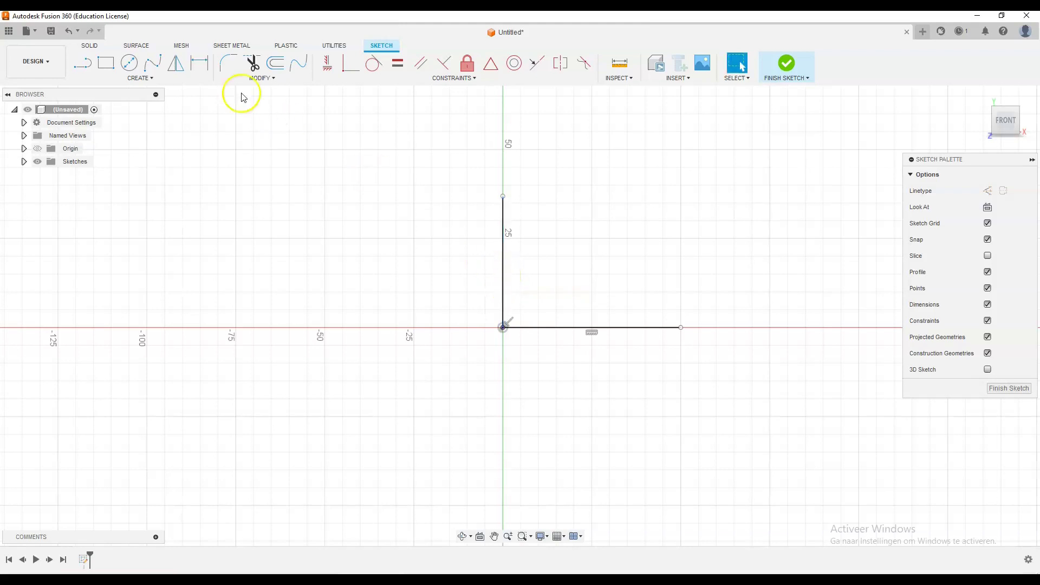
pyautogui.click(199, 64)
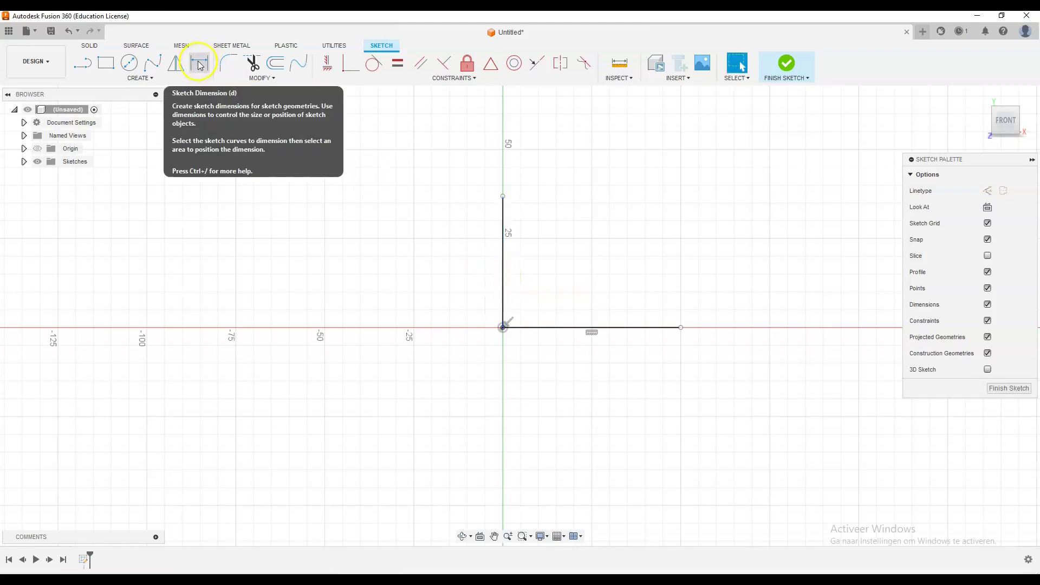
pyautogui.click(199, 65)
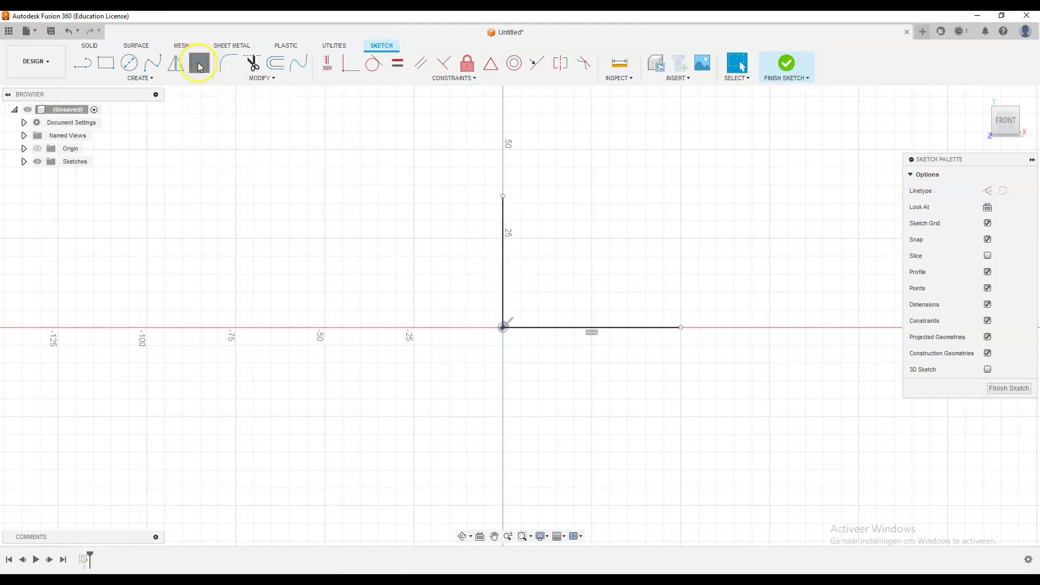
pyautogui.click(570, 328)
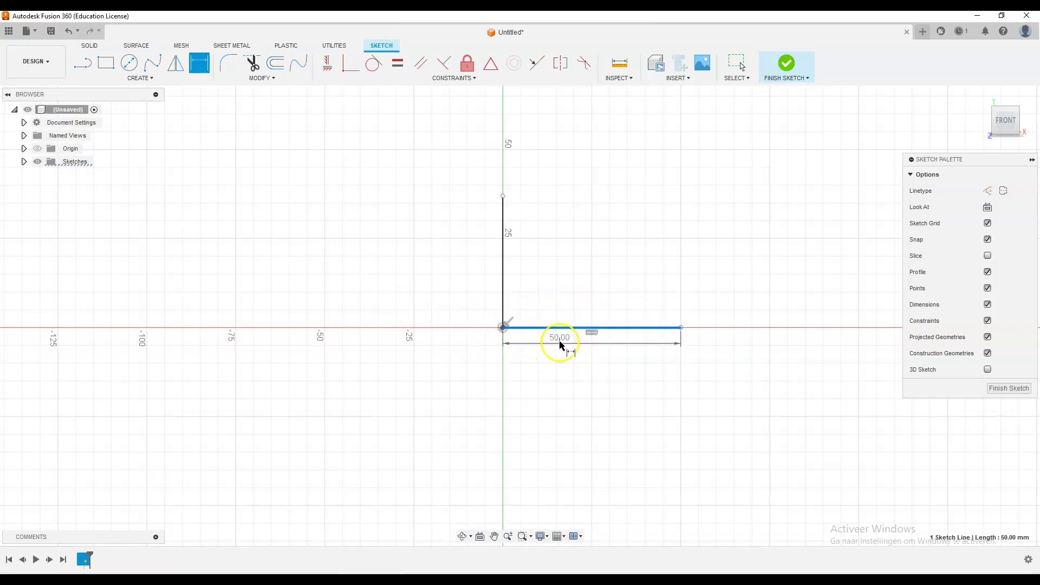
pyautogui.click(596, 364)
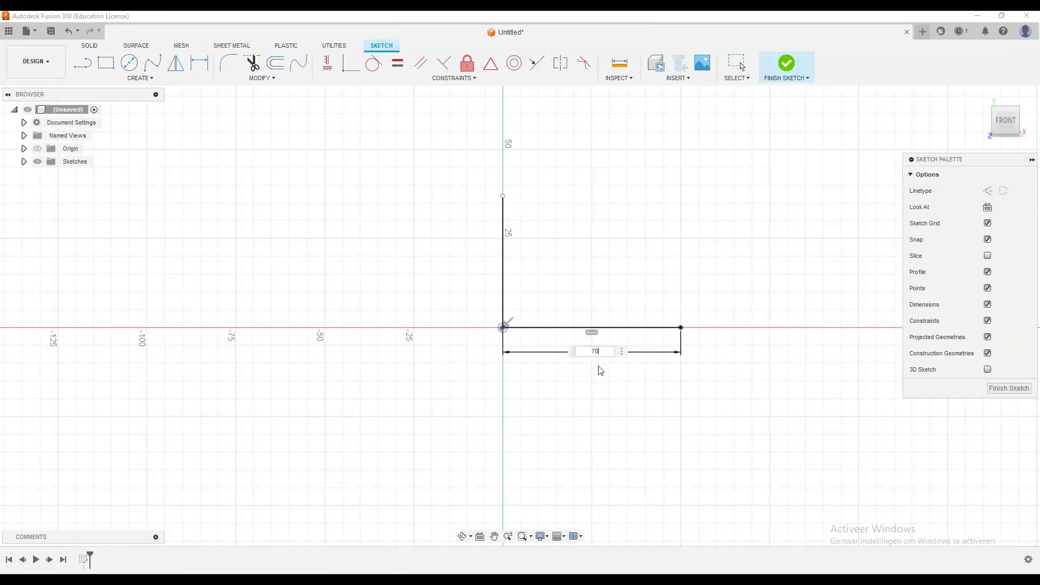
pyautogui.press('Return')
pyautogui.click(503, 276)
pyautogui.click(453, 274)
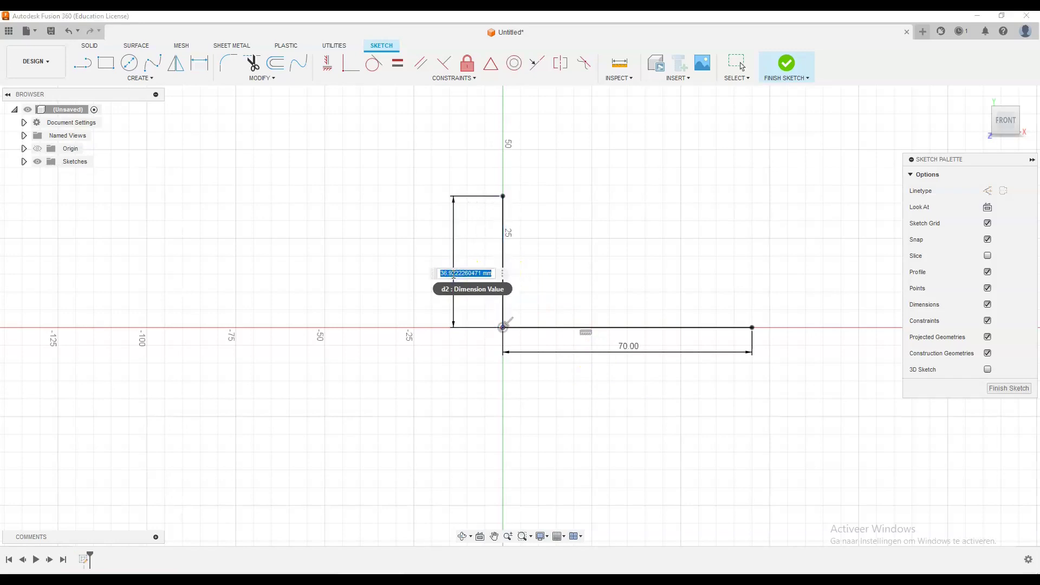
pyautogui.write('50')
pyautogui.press('Return')
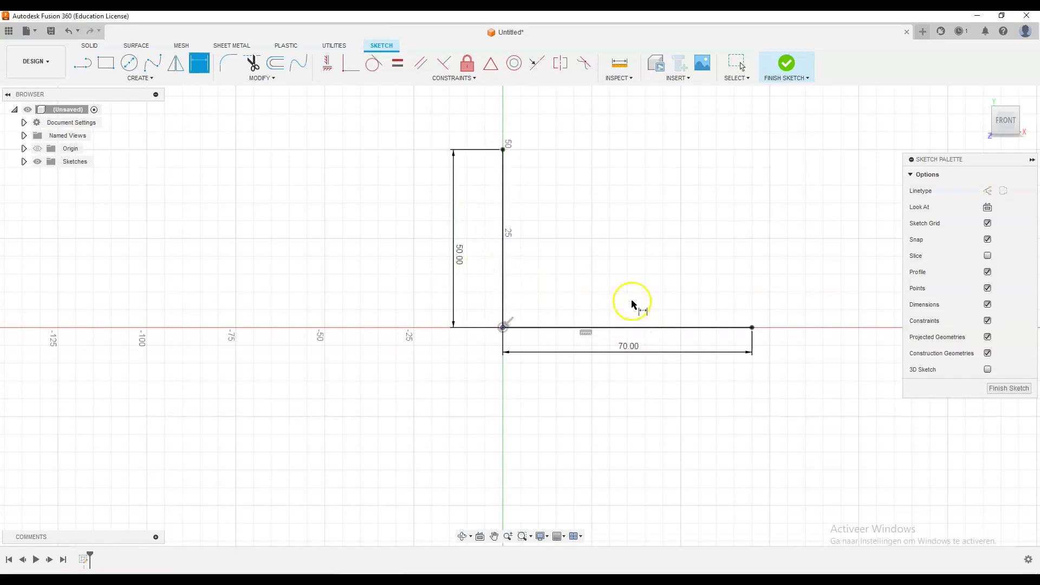
pyautogui.press('Escape')
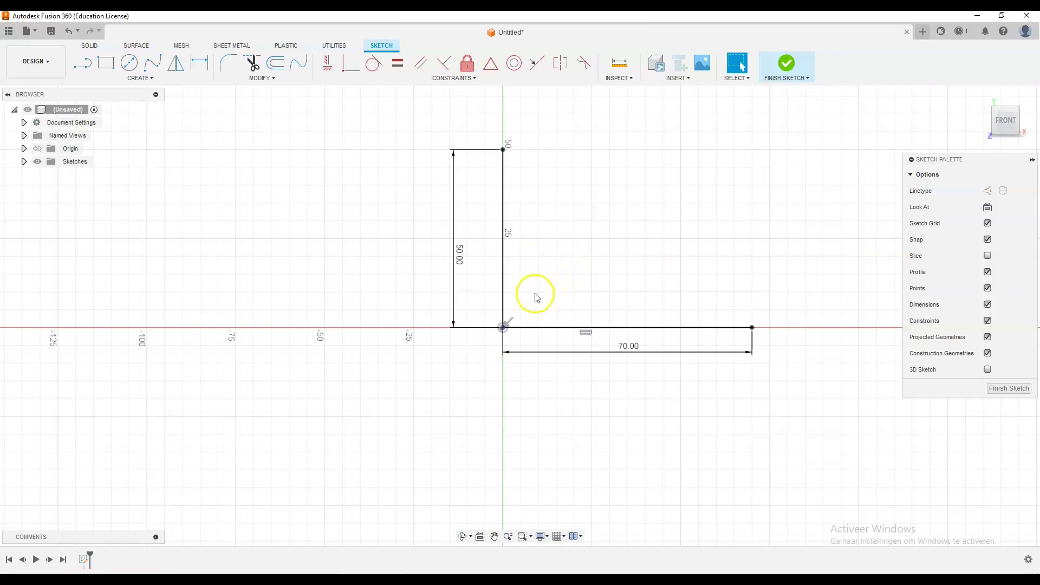
# Zoom and pan the view to frame the L-shaped sketch
pyautogui.scroll(2, 546, 271)
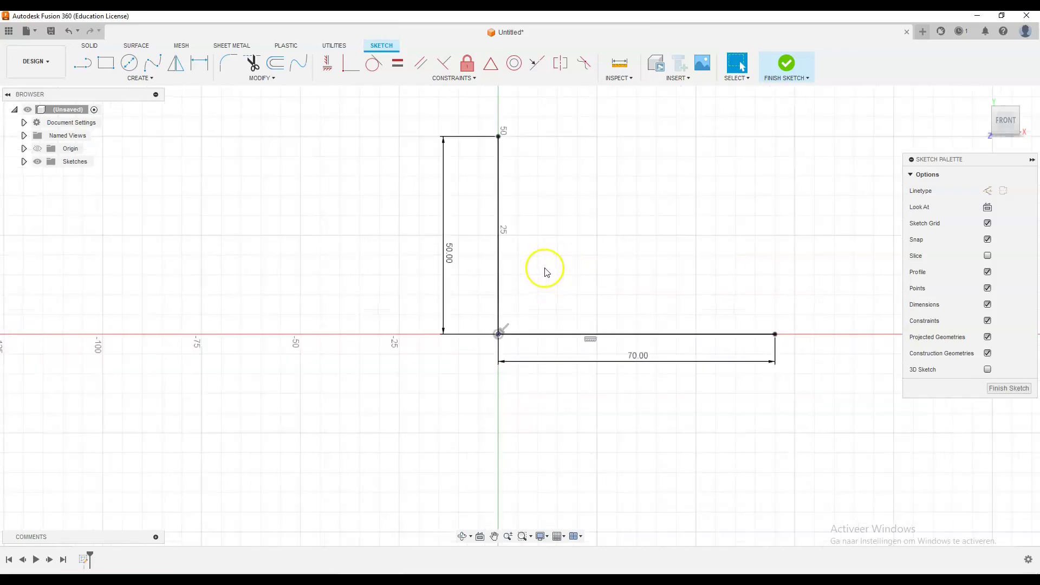
pyautogui.scroll(-3, 547, 265)
pyautogui.scroll(-2, 549, 263)
pyautogui.scroll(2, 337, 251)
pyautogui.scroll(-2, 337, 254)
pyautogui.scroll(3, 574, 273)
pyautogui.scroll(-3, 525, 217)
pyautogui.scroll(3, 521, 225)
pyautogui.scroll(3, 538, 214)
pyautogui.scroll(3, 534, 214)
pyautogui.scroll(1, 530, 213)
pyautogui.scroll(-4, 531, 219)
pyautogui.scroll(-3, 535, 260)
pyautogui.scroll(1, 733, 390)
pyautogui.scroll(3, 740, 389)
pyautogui.scroll(2, 743, 385)
pyautogui.scroll(-3, 743, 382)
pyautogui.scroll(-3, 743, 382)
pyautogui.scroll(-2, 743, 382)
pyautogui.scroll(4, 479, 375)
pyautogui.scroll(3, 485, 396)
pyautogui.scroll(3, 472, 417)
pyautogui.scroll(-4, 472, 414)
pyautogui.scroll(-5, 476, 419)
pyautogui.scroll(-1, 479, 426)
pyautogui.scroll(2, 598, 356)
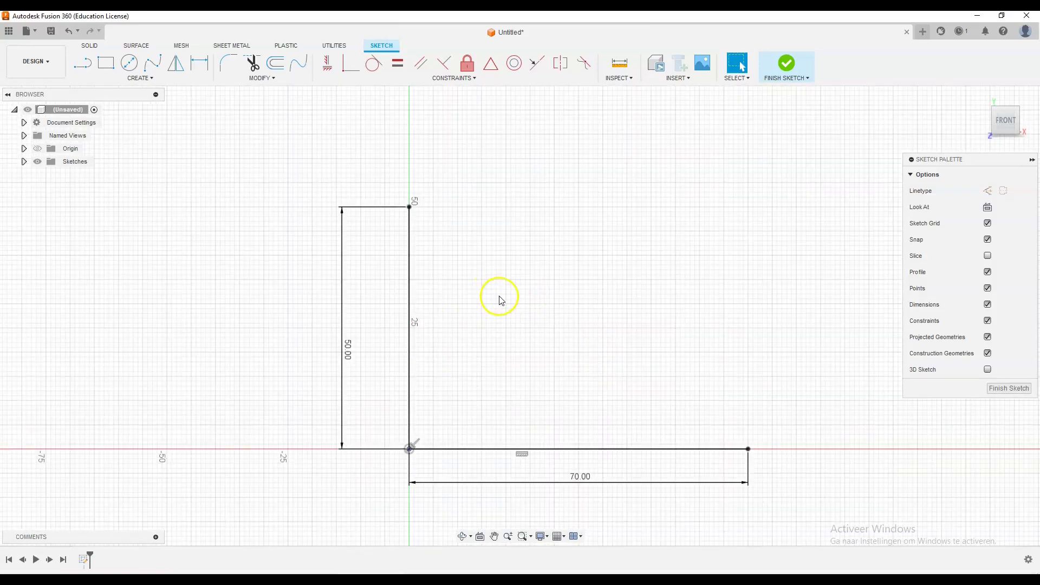
pyautogui.moveTo(503, 296)
pyautogui.mouseDown(button='middle')
pyautogui.moveTo(449, 324)
pyautogui.moveTo(529, 230)
pyautogui.moveTo(590, 315)
pyautogui.moveTo(557, 269)
pyautogui.mouseUp(button='middle')
pyautogui.click(514, 416)
pyautogui.click(499, 537)
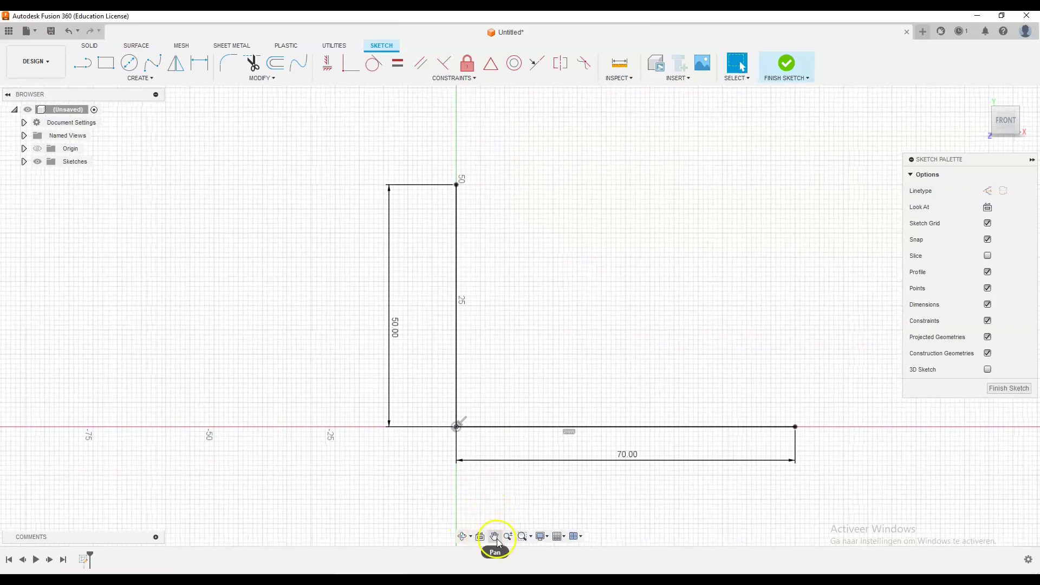
pyautogui.click(494, 536)
pyautogui.moveTo(579, 325)
pyautogui.mouseDown()
pyautogui.moveTo(595, 298)
pyautogui.moveTo(532, 307)
pyautogui.mouseUp()
pyautogui.press('Escape')
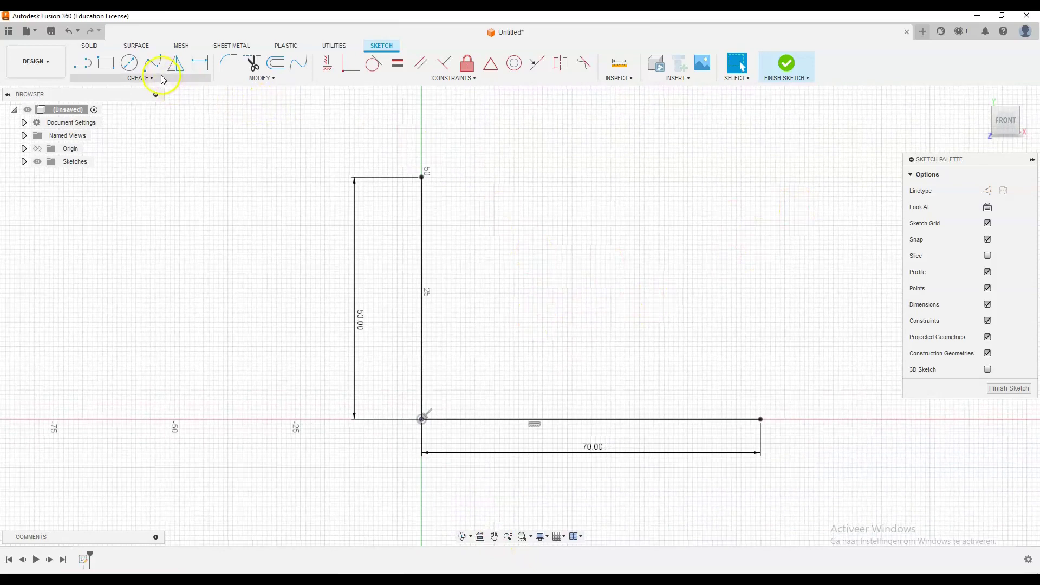
# Draw a diagonal line from the top of the 50 mm line to the end of the 70 mm line
pyautogui.press('l')
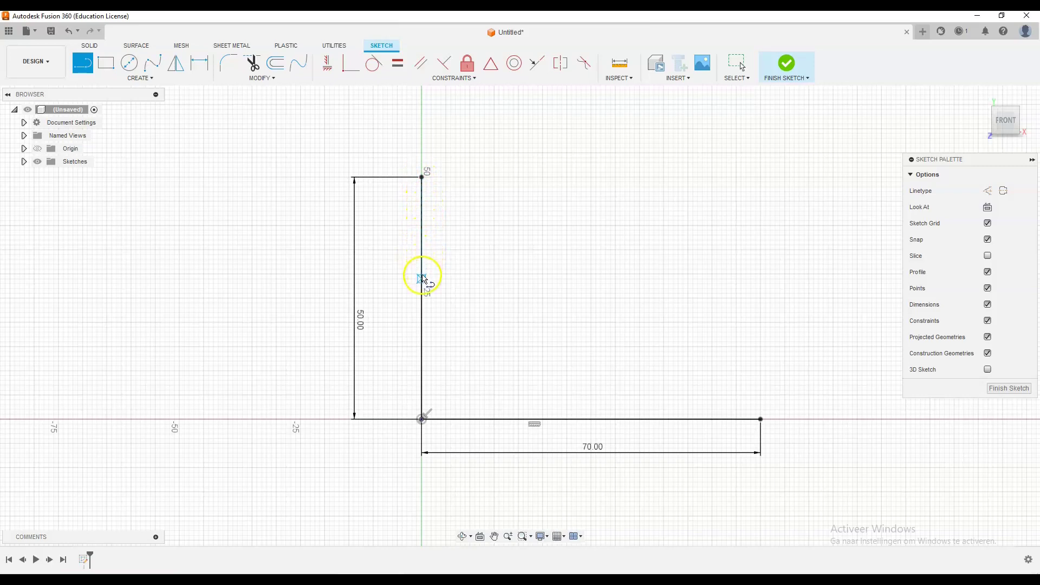
pyautogui.scroll(1, 423, 276)
pyautogui.scroll(3, 424, 253)
pyautogui.scroll(2, 425, 248)
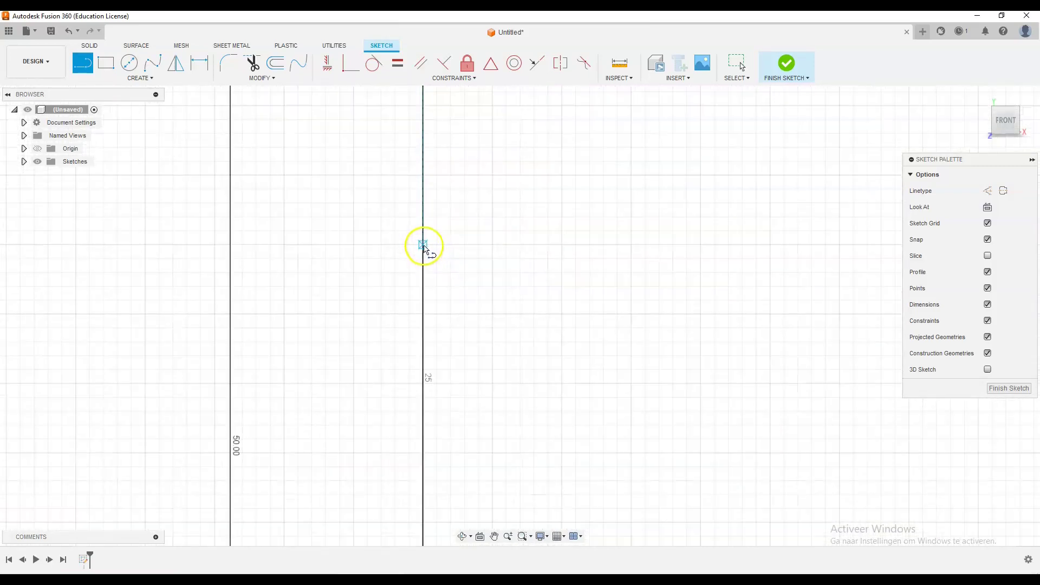
pyautogui.scroll(-2, 430, 157)
pyautogui.moveTo(423, 168); pyautogui.dragTo(418, 291, button='middle')
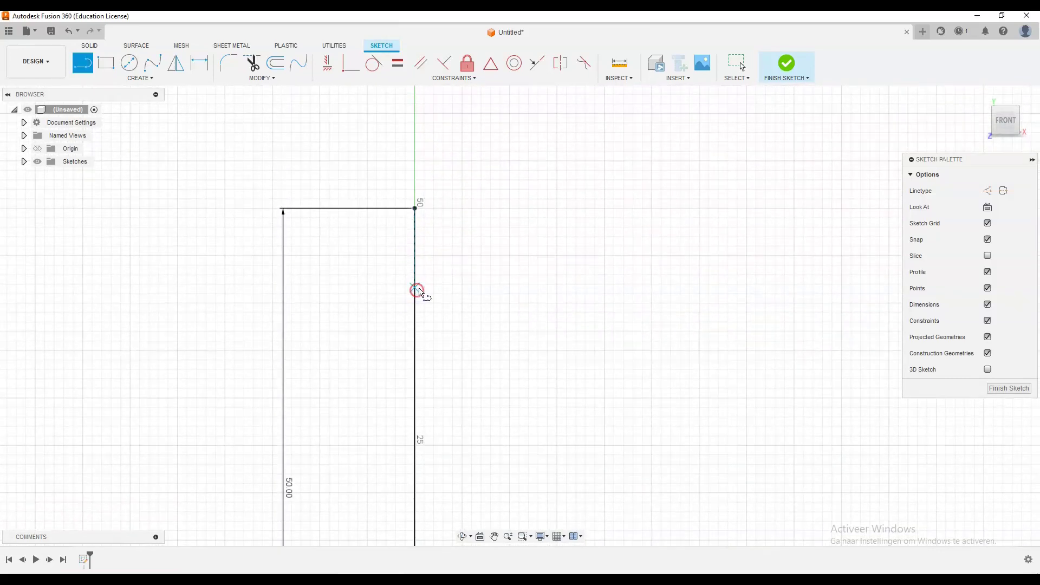
pyautogui.click(415, 209)
pyautogui.scroll(-4, 623, 352)
pyautogui.moveTo(623, 372)
pyautogui.mouseDown(button='middle')
pyautogui.moveTo(606, 316)
pyautogui.moveTo(478, 256)
pyautogui.mouseUp(button='middle')
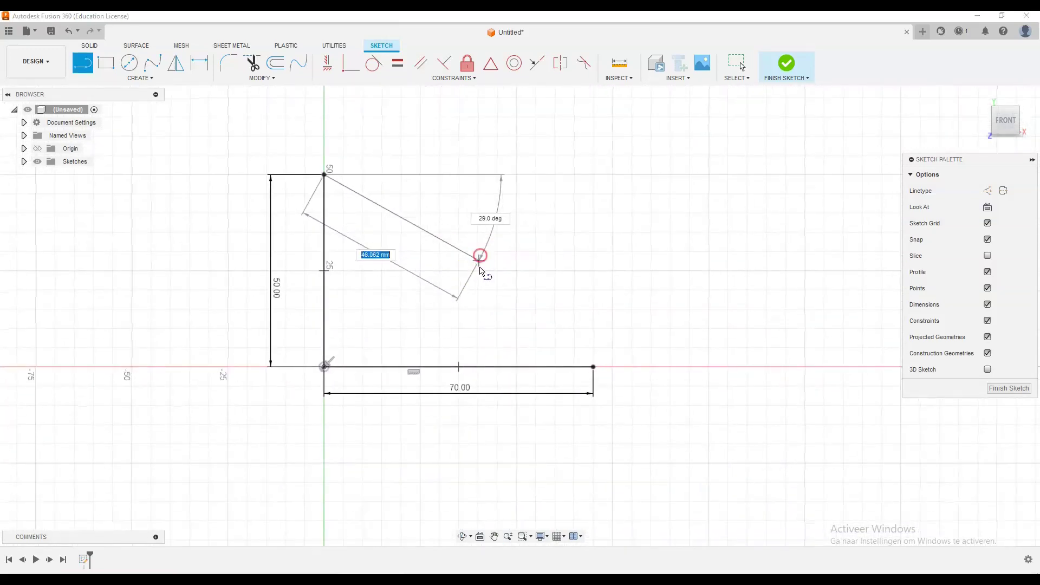
pyautogui.click(594, 368)
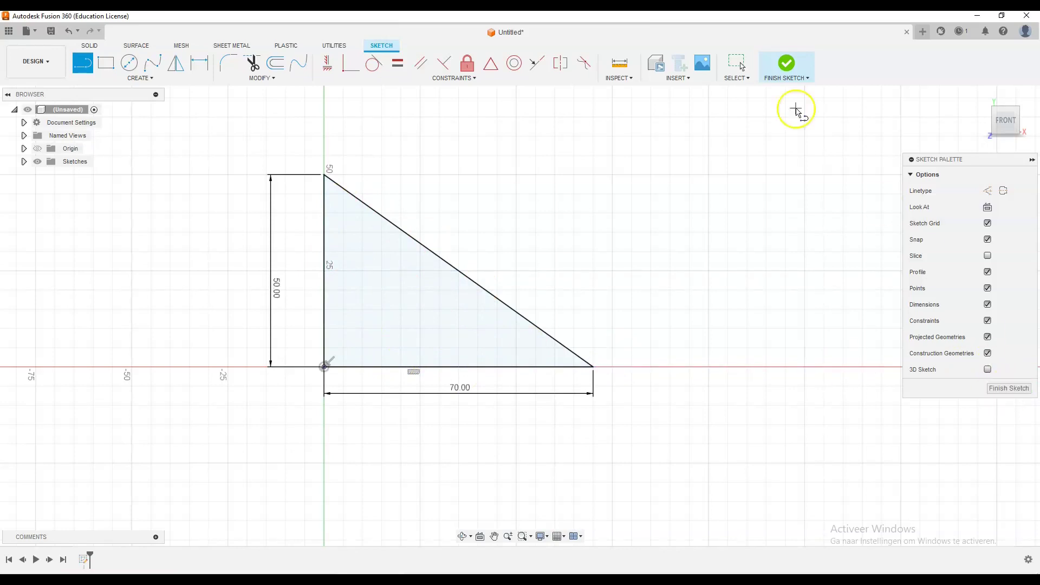
# Finish the sketch and select the triangle profile for an extrusion
pyautogui.click(786, 79)
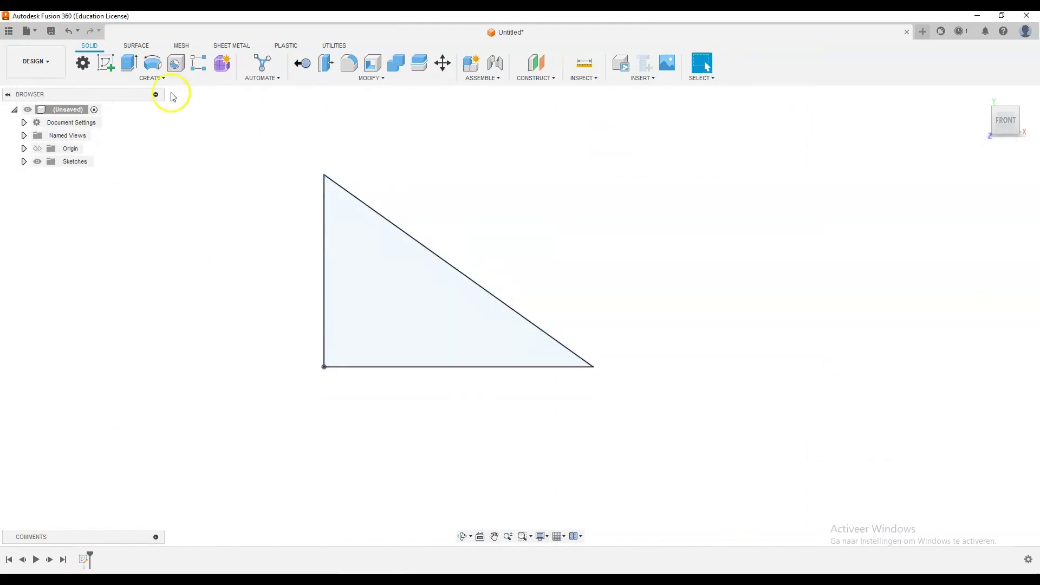
pyautogui.click(128, 64)
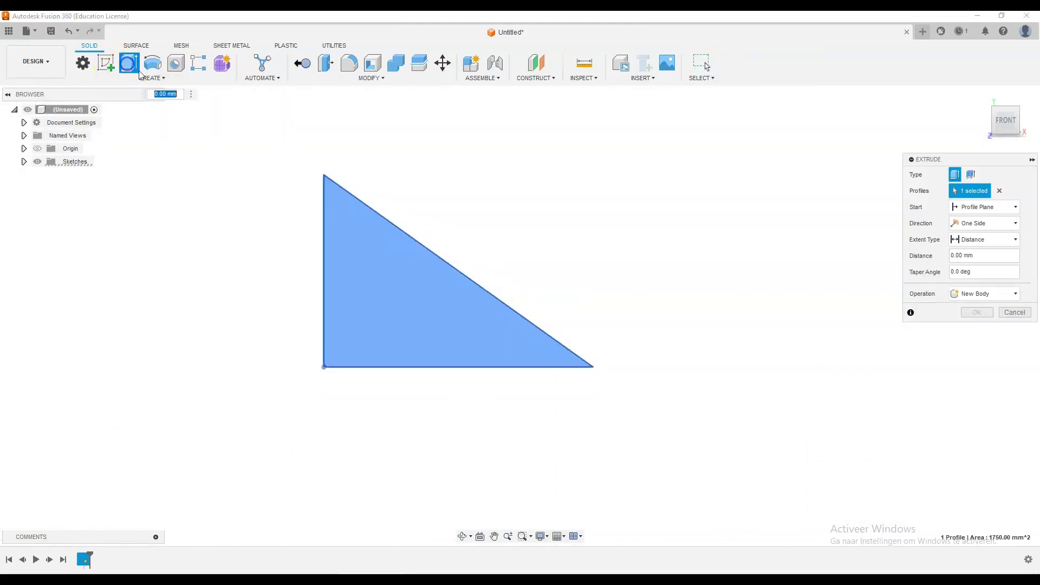
pyautogui.click(439, 311)
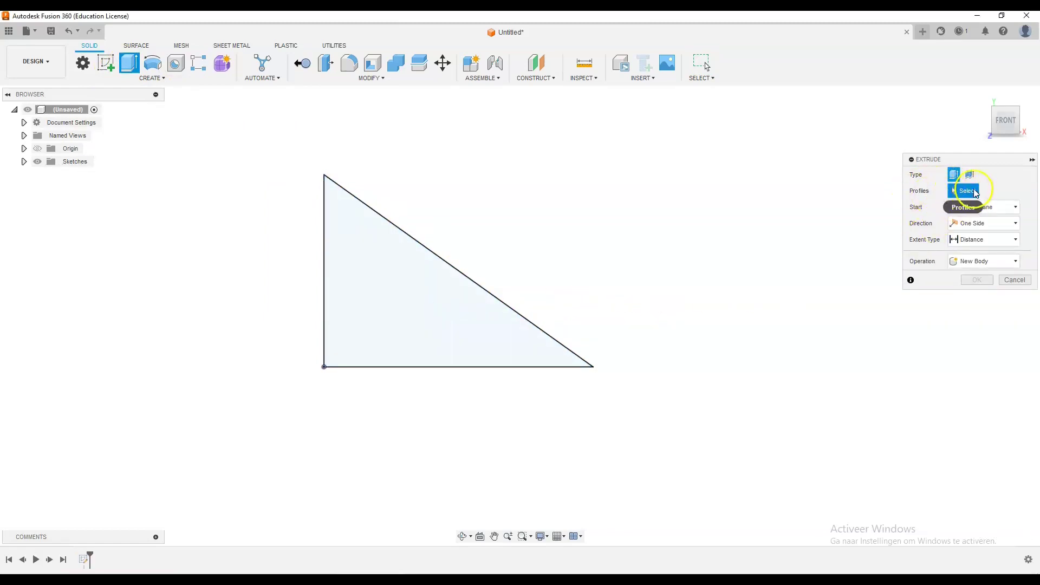
pyautogui.click(363, 290)
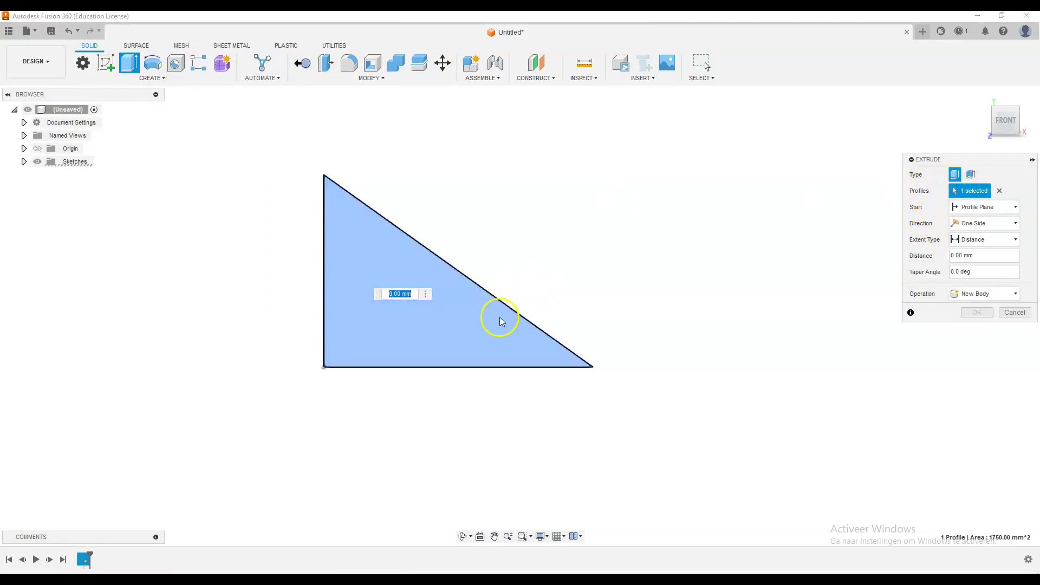
pyautogui.click(917, 257)
pyautogui.write('40')
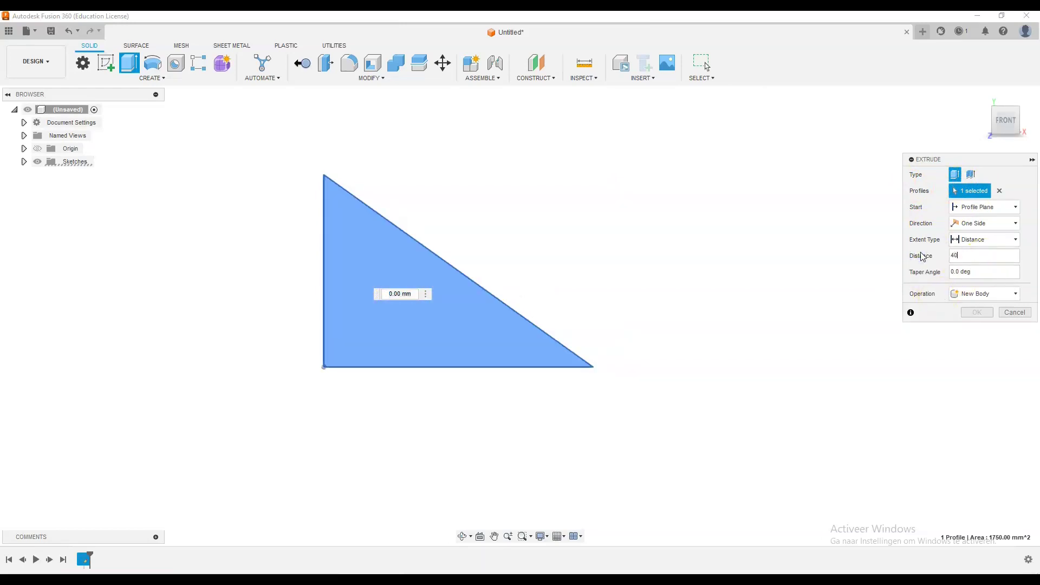
pyautogui.click(563, 284)
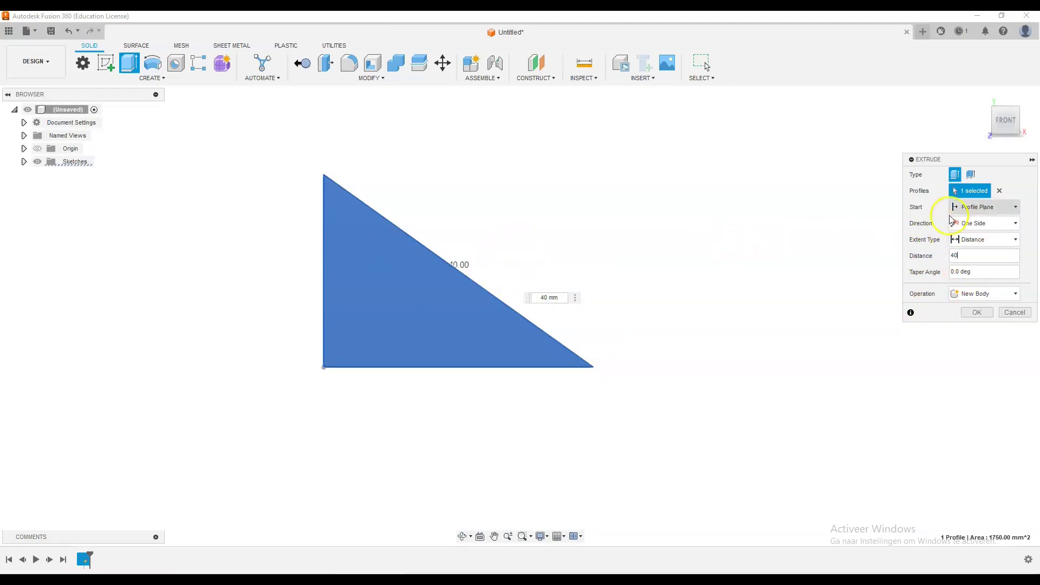
pyautogui.keyDown('shift'); pyautogui.moveTo(499, 256); pyautogui.dragTo(458, 260, button='middle'); pyautogui.keyUp('shift')
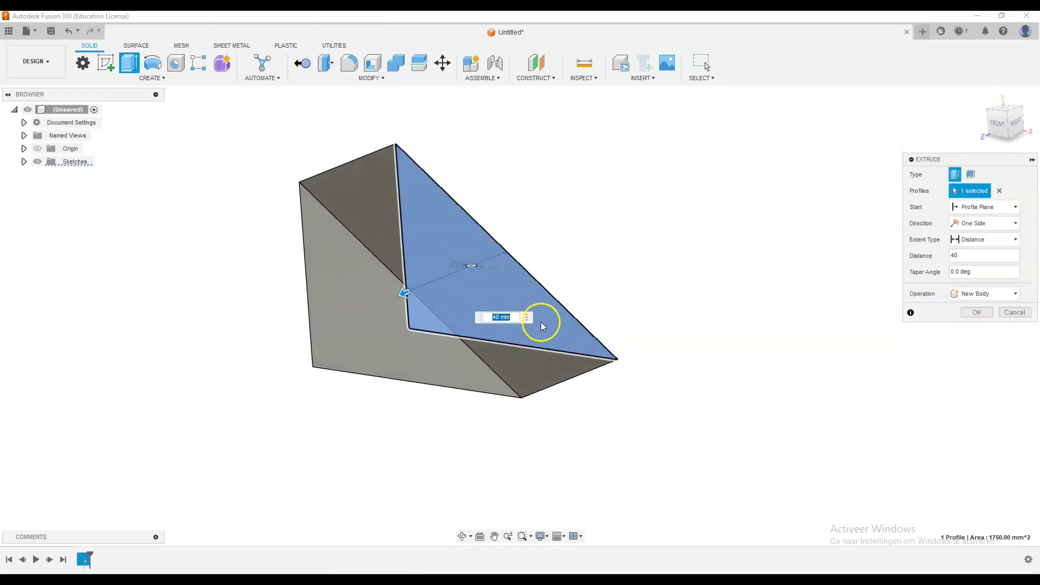
# Try extrude distances of 60 and 80 mm before settling on 40 mm
pyautogui.write('0')
pyautogui.press('Return')
pyautogui.press('BackSpace')
pyautogui.press('BackSpace')
pyautogui.write('80')
pyautogui.press('Return')
pyautogui.press('BackSpace')
pyautogui.press('BackSpace')
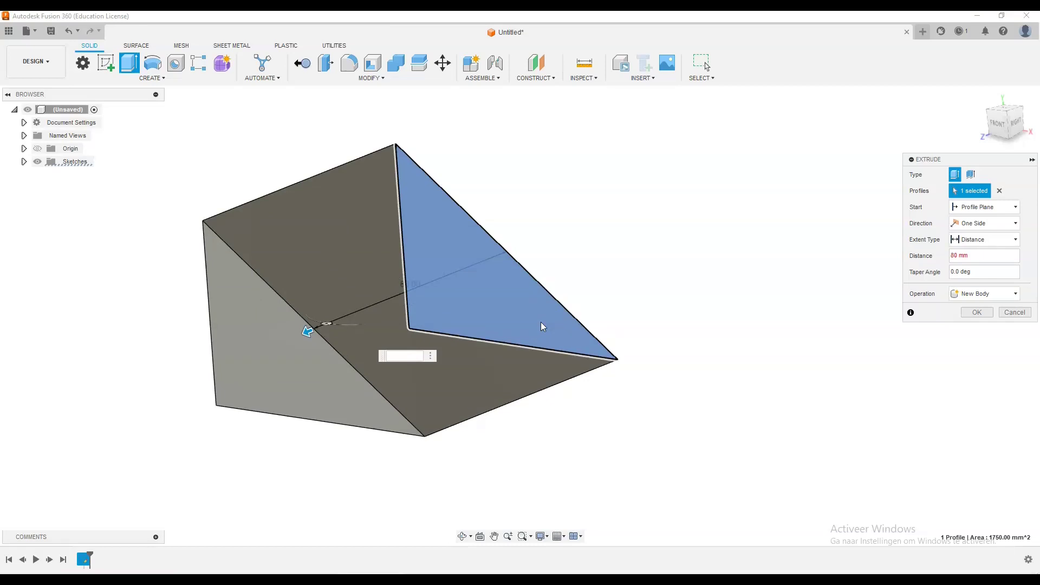
pyautogui.write('40')
pyautogui.click(535, 318)
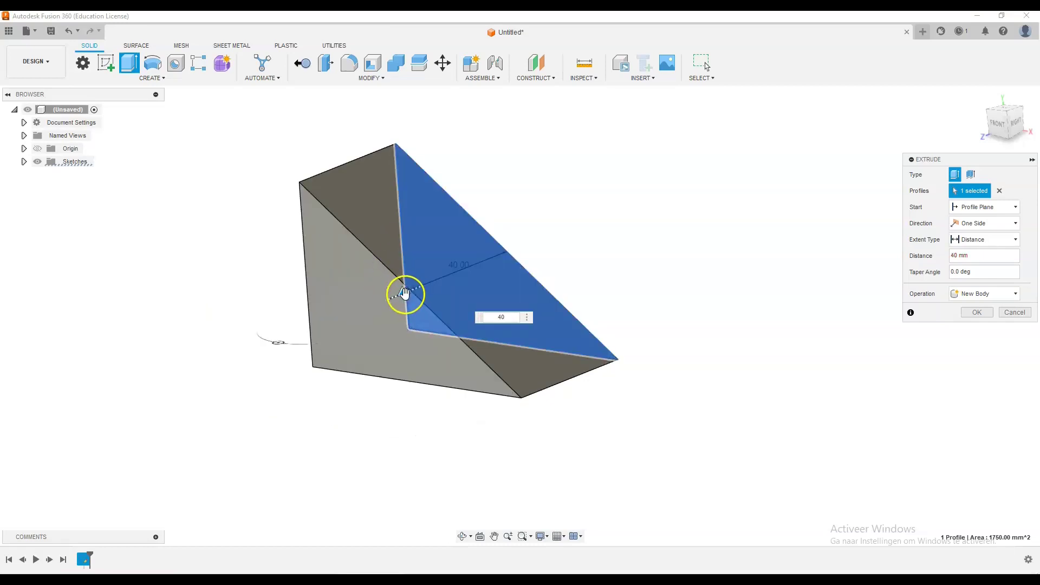
# Confirm the 40 mm extrusion, orbit the wedge, and return to the home view
pyautogui.moveTo(405, 293)
pyautogui.mouseDown()
pyautogui.moveTo(328, 314)
pyautogui.moveTo(634, 208)
pyautogui.moveTo(406, 294)
pyautogui.mouseUp()
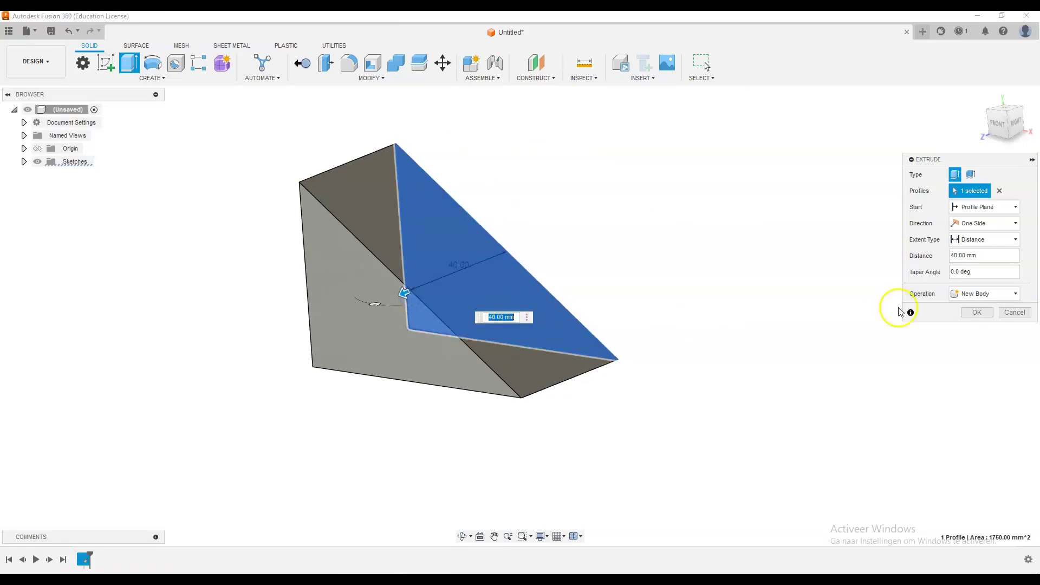
pyautogui.click(977, 314)
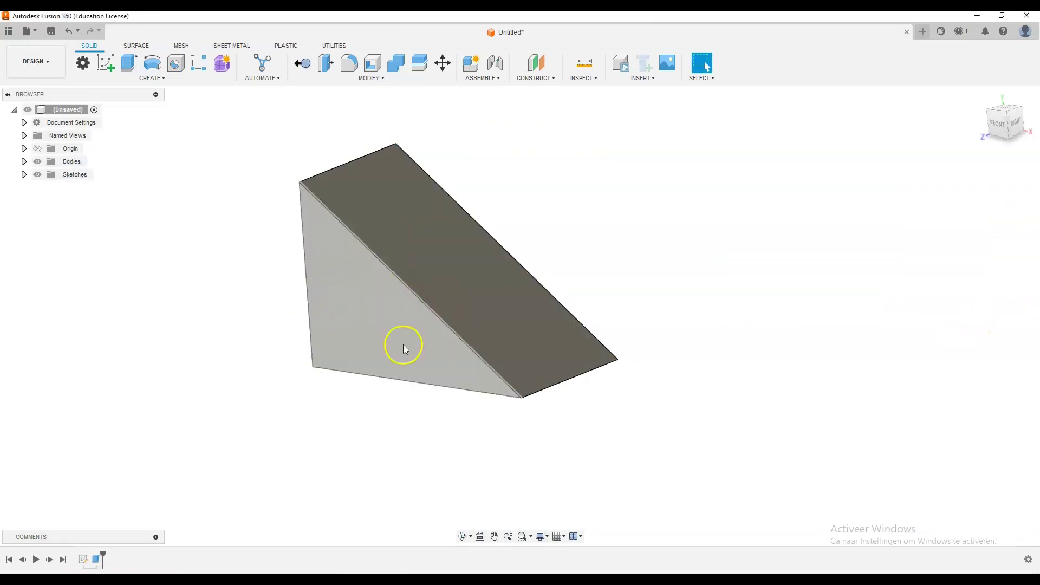
pyautogui.moveTo(334, 313)
pyautogui.keyDown('shift'); pyautogui.mouseDown(button='middle')
pyautogui.moveTo(299, 279)
pyautogui.moveTo(260, 314)
pyautogui.moveTo(290, 393)
pyautogui.moveTo(303, 399)
pyautogui.moveTo(307, 382)
pyautogui.moveTo(325, 374)
pyautogui.mouseUp(button='middle'); pyautogui.keyUp('shift')
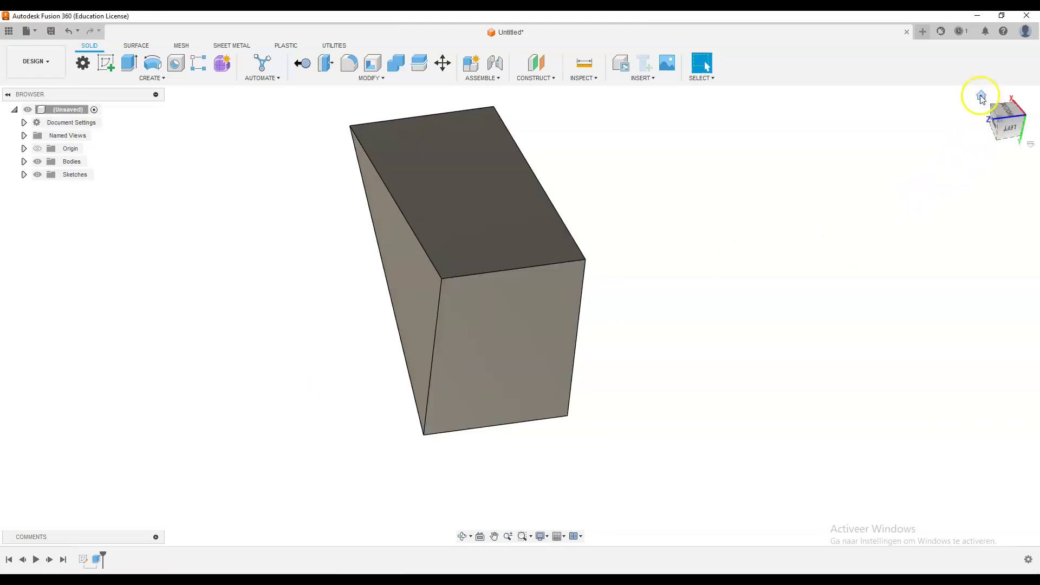
pyautogui.click(982, 96)
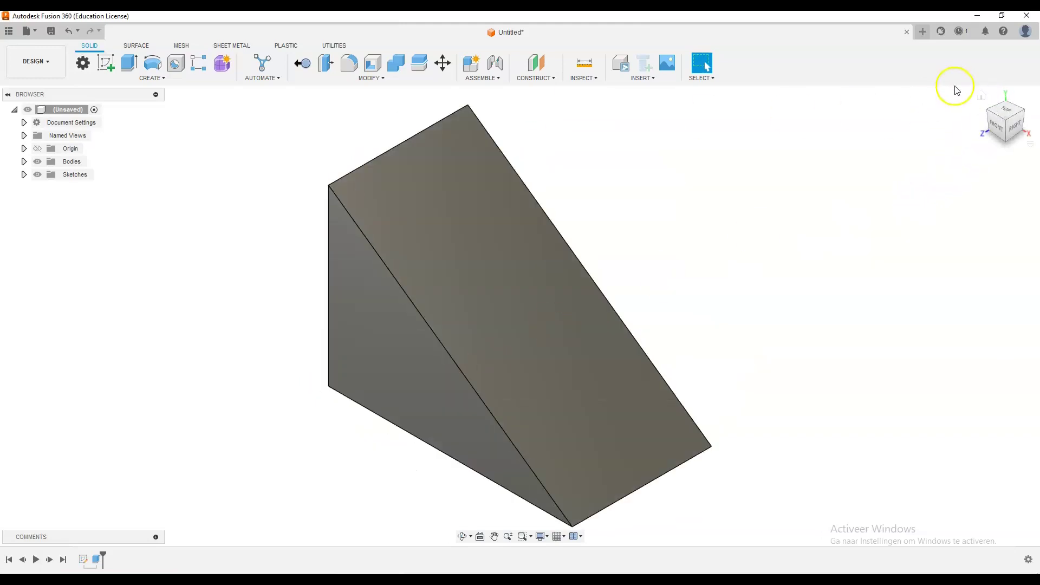
pyautogui.moveTo(1003, 118); pyautogui.dragTo(1009, 115)
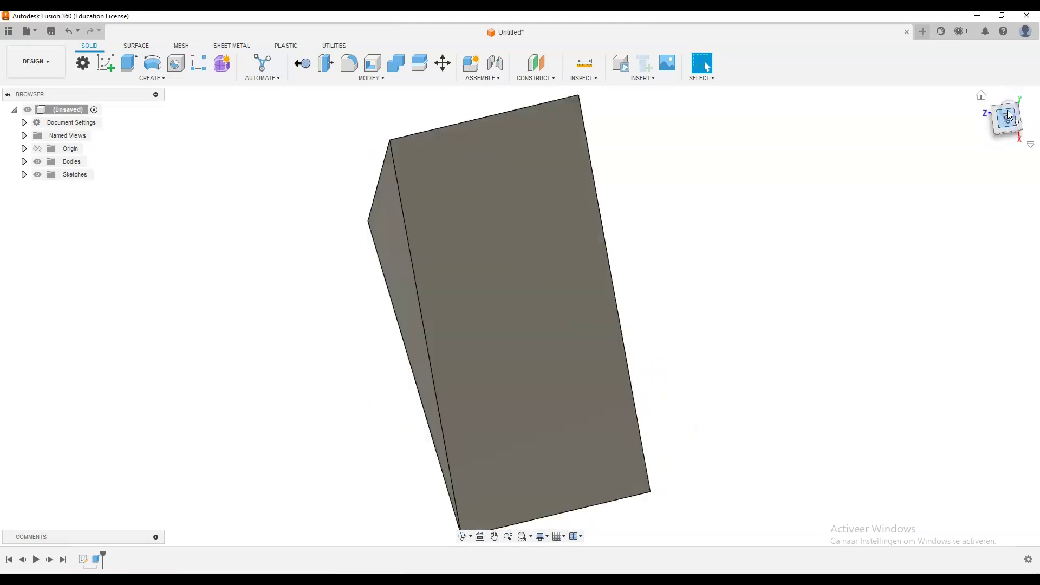
pyautogui.click(1008, 120)
pyautogui.click(1011, 137)
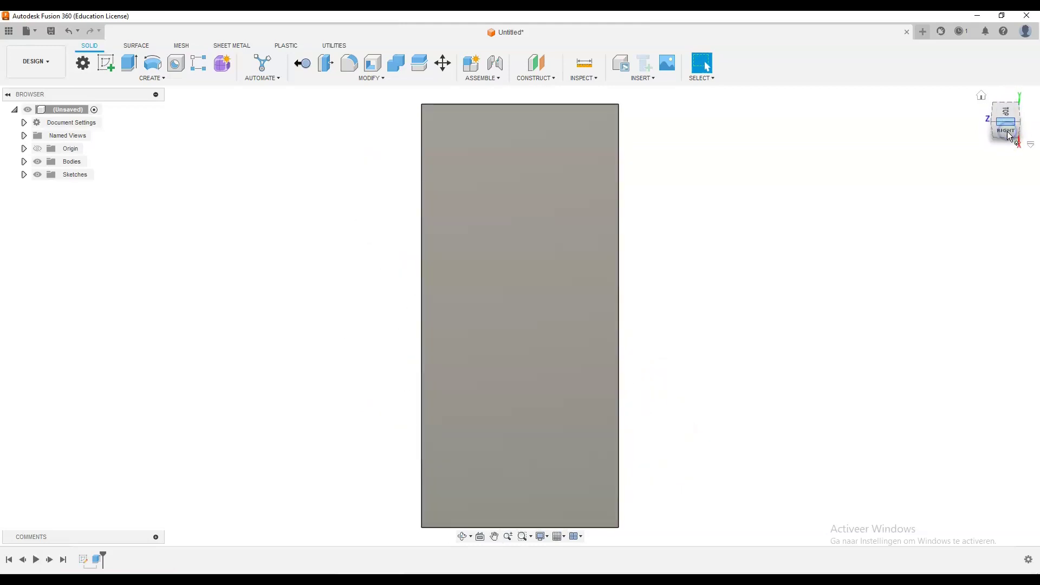
pyautogui.click(993, 121)
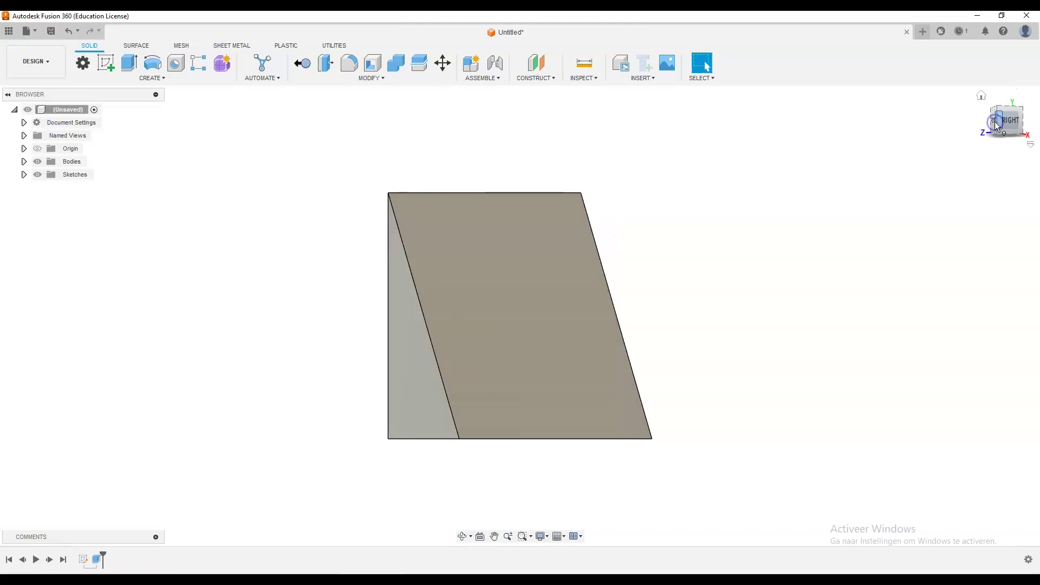
pyautogui.keyDown('shift'); pyautogui.moveTo(703, 258); pyautogui.dragTo(557, 287, button='middle'); pyautogui.keyUp('shift')
pyautogui.click(509, 306)
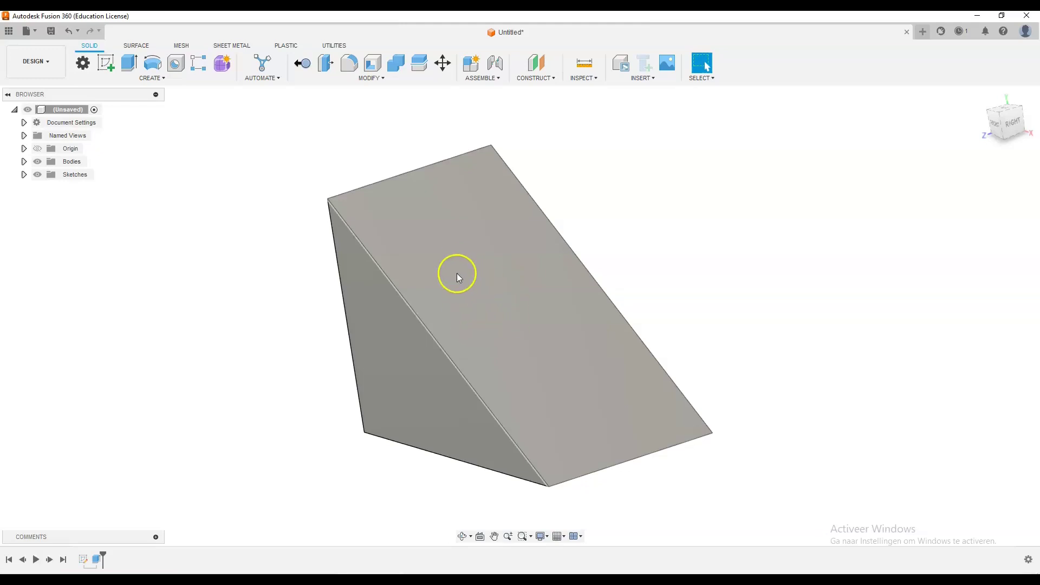
# Start a new sketch on the wedge's sloped face after undoing an empty first attempt
pyautogui.click(109, 66)
pyautogui.click(424, 228)
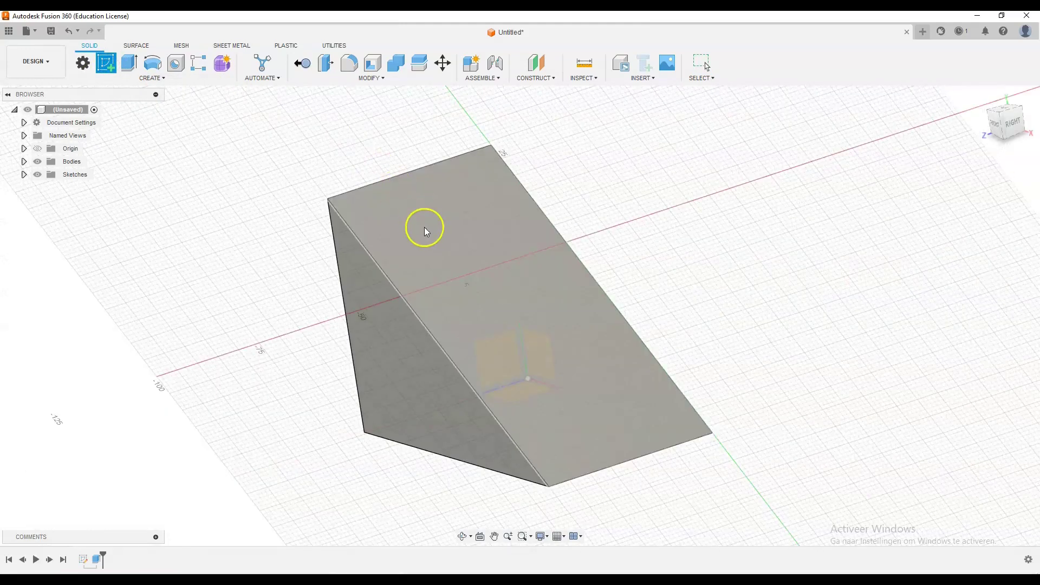
pyautogui.click(432, 294)
pyautogui.click(529, 288)
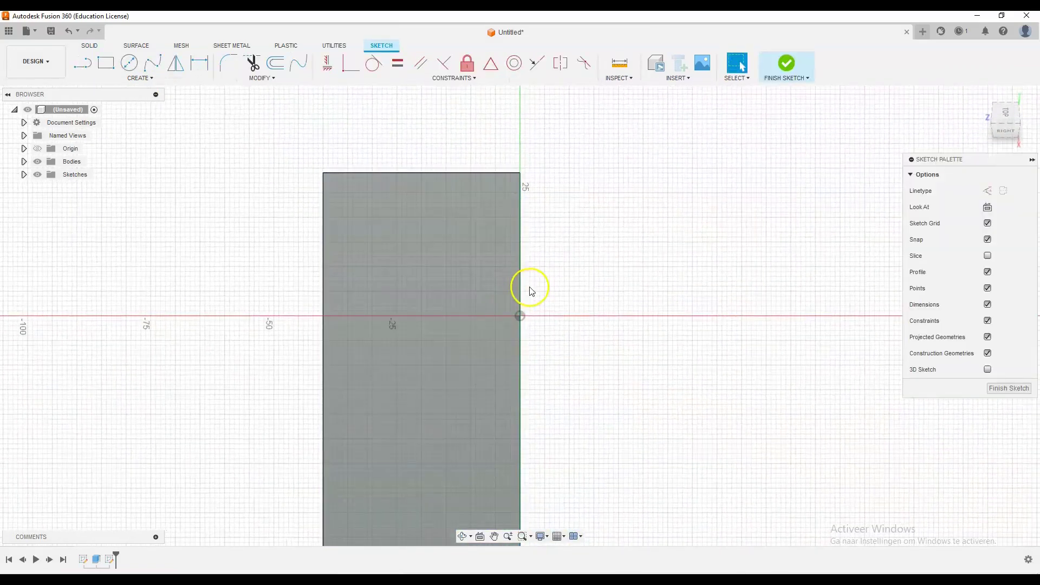
pyautogui.hotkey('ctrl', 'z')
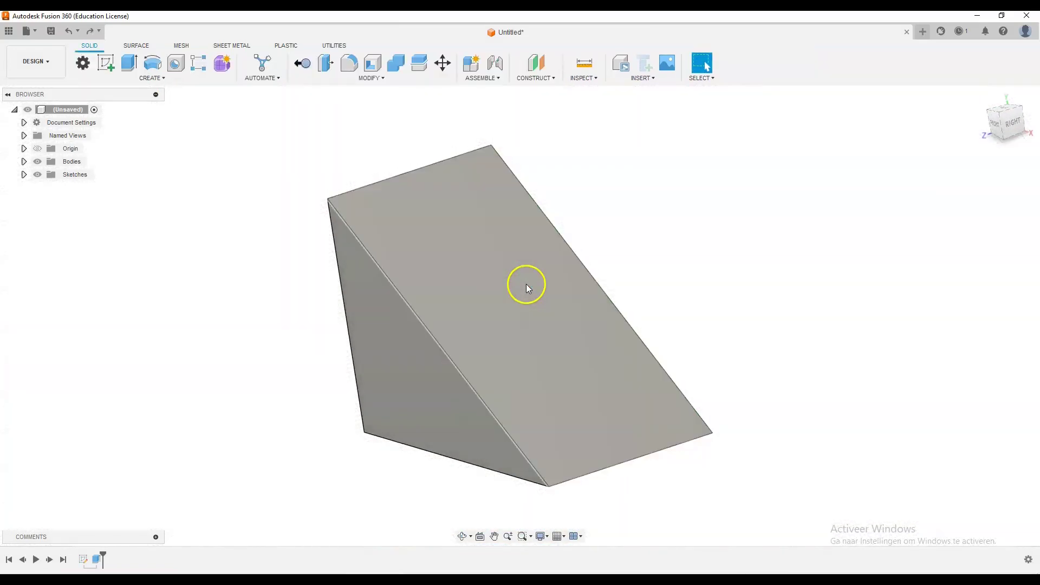
pyautogui.click(509, 274)
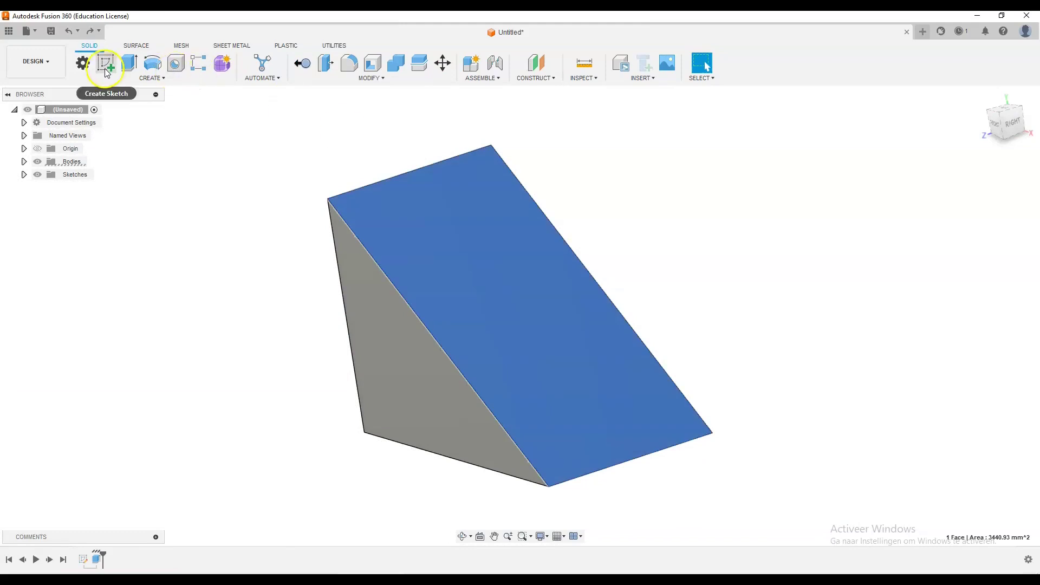
pyautogui.click(106, 63)
pyautogui.moveTo(421, 255); pyautogui.dragTo(455, 223, button='middle')
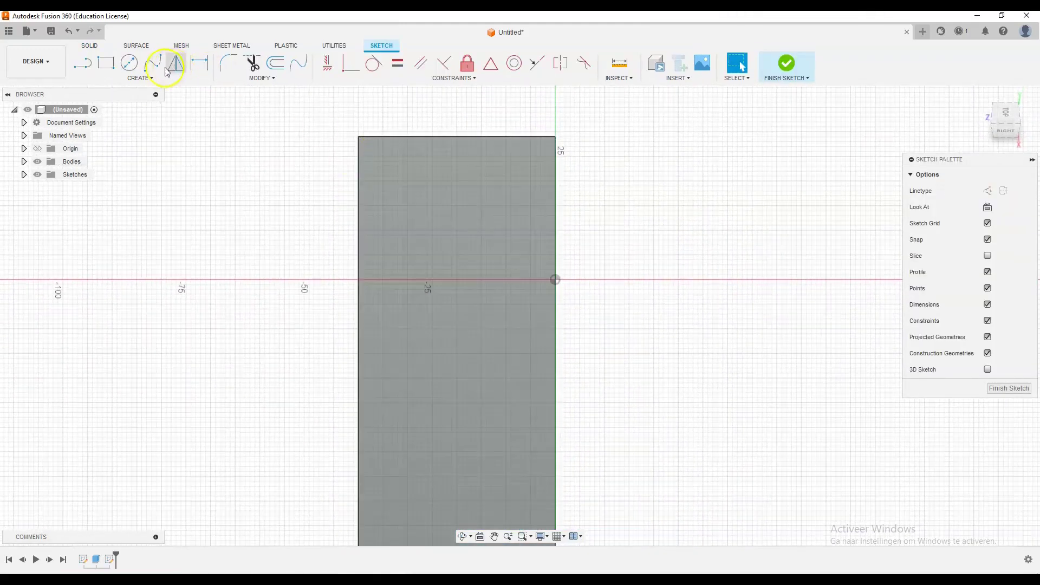
# Draw four circles: one near the top, one mid-right, an 18 mm one near the bottom, and one lower left
pyautogui.press('c')
pyautogui.click(407, 201)
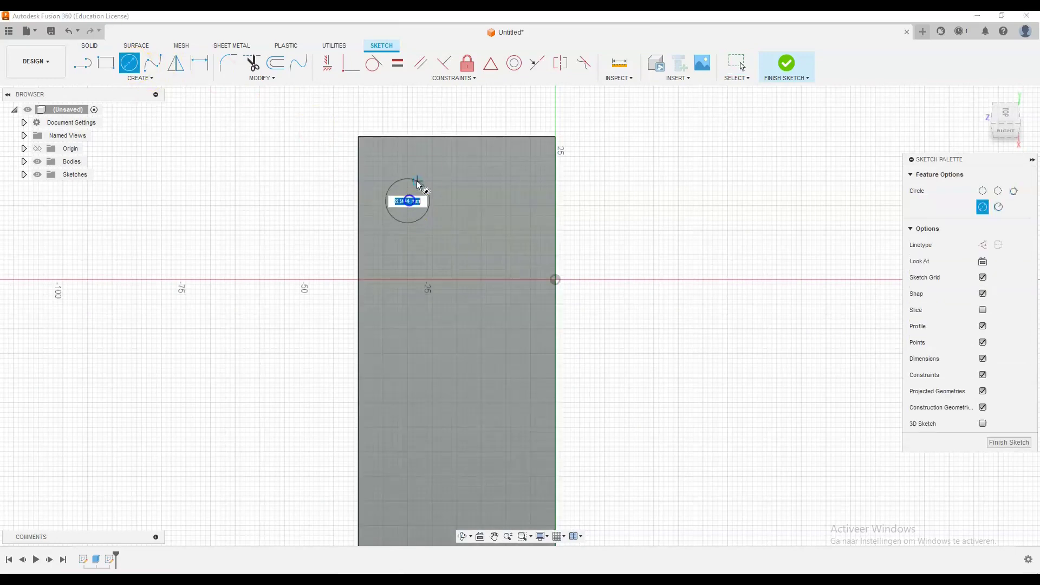
pyautogui.click(422, 168)
pyautogui.click(496, 333)
pyautogui.click(537, 313)
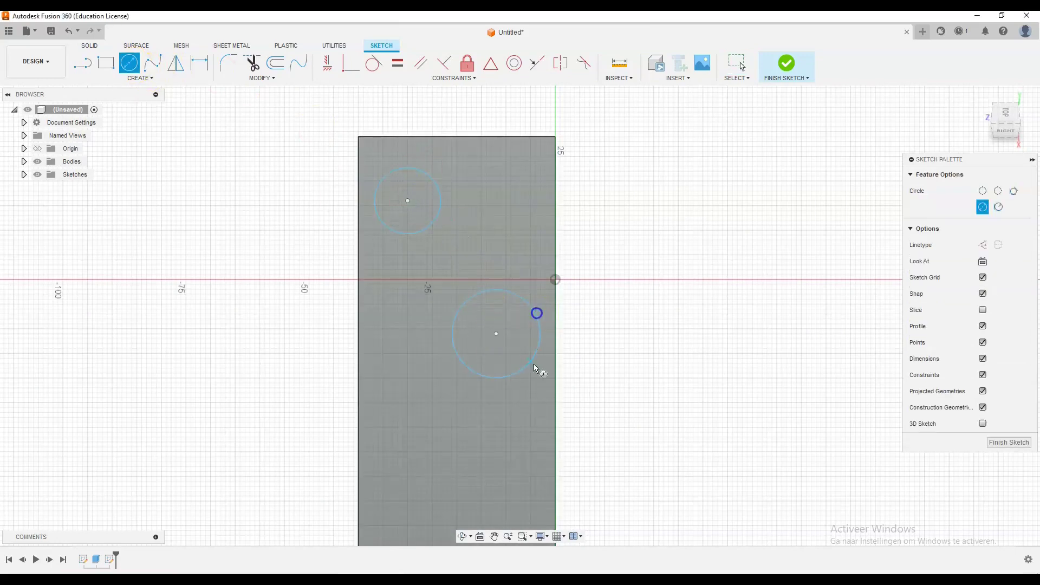
pyautogui.click(535, 457)
pyautogui.click(579, 457)
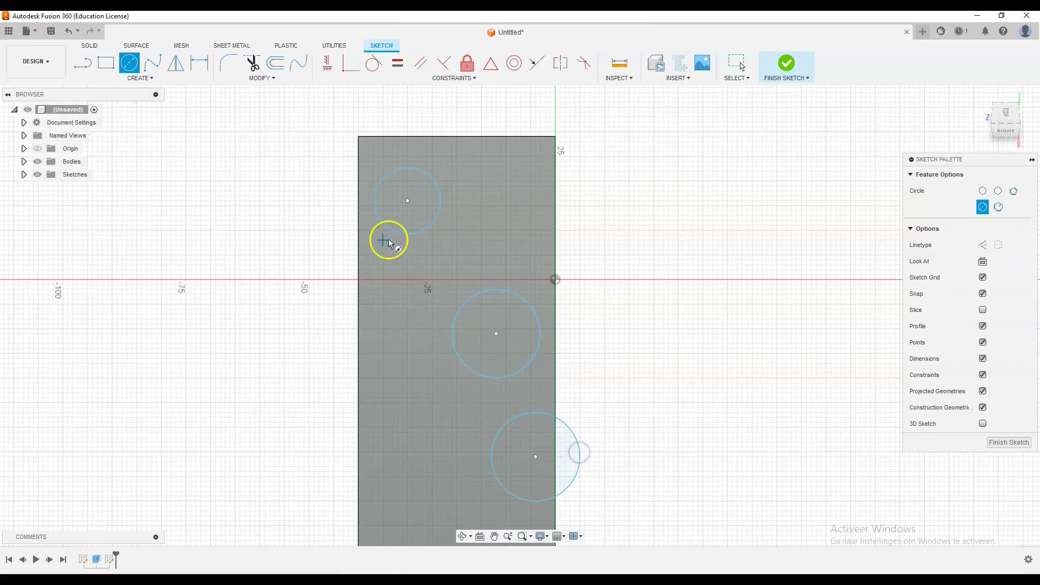
pyautogui.click(383, 417)
pyautogui.click(338, 412)
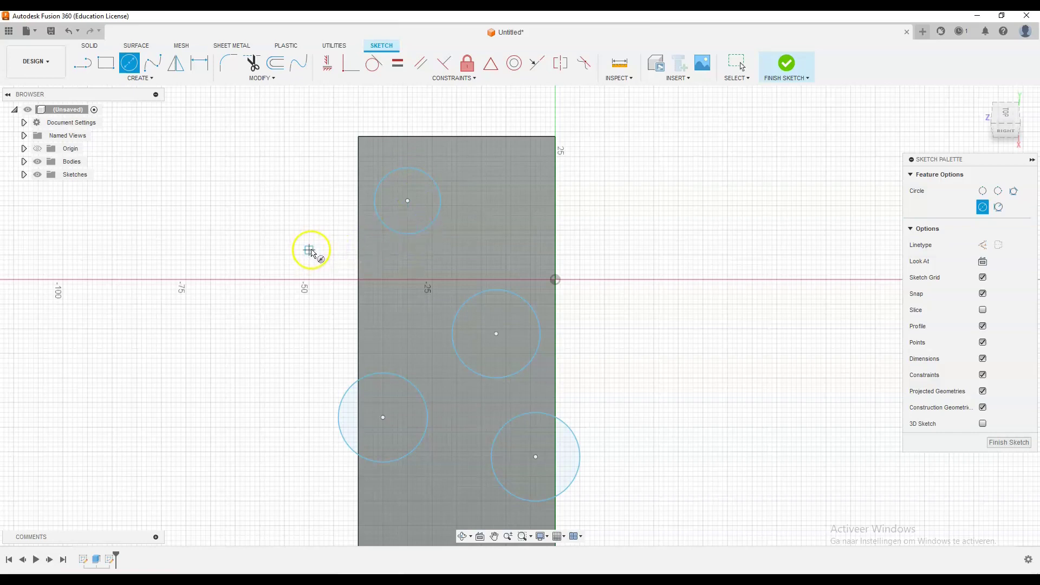
pyautogui.press('Escape')
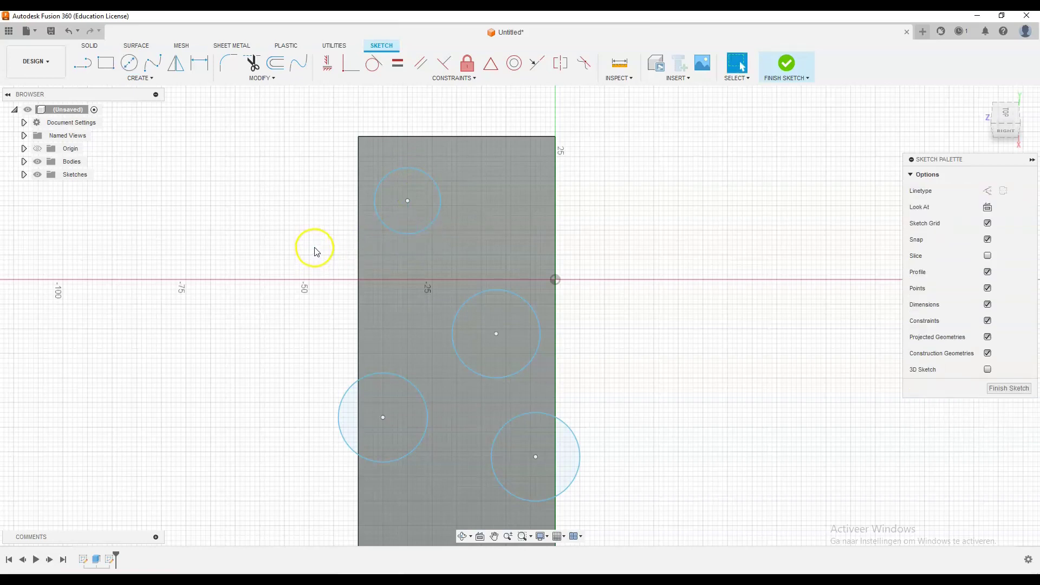
# Draw a 90° line across the top circle, from its top quadrant to its bottom quadrant
pyautogui.press('l')
pyautogui.scroll(4, 408, 191)
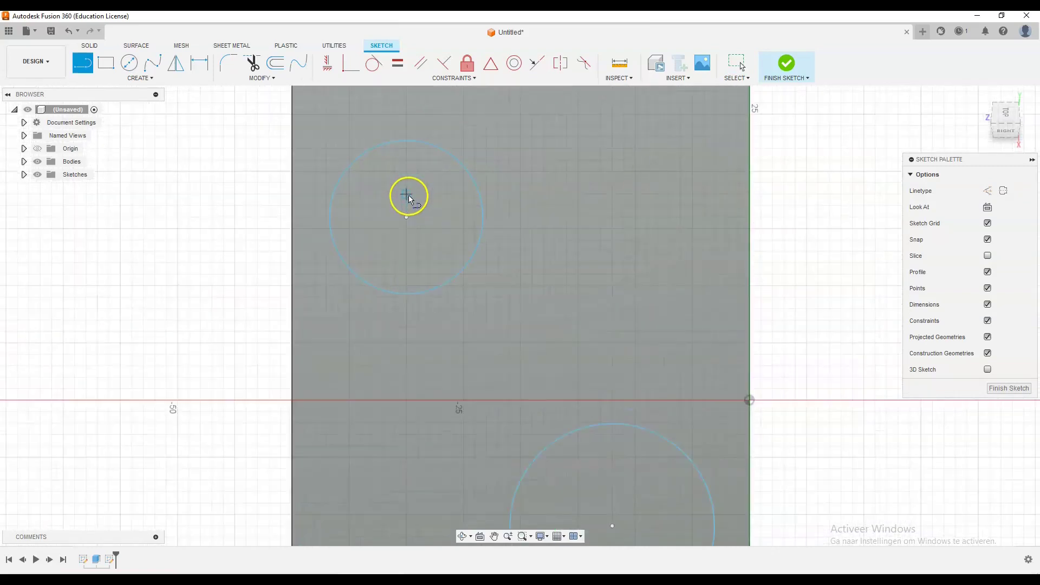
pyautogui.scroll(2, 409, 195)
pyautogui.moveTo(418, 236); pyautogui.dragTo(446, 261, button='middle')
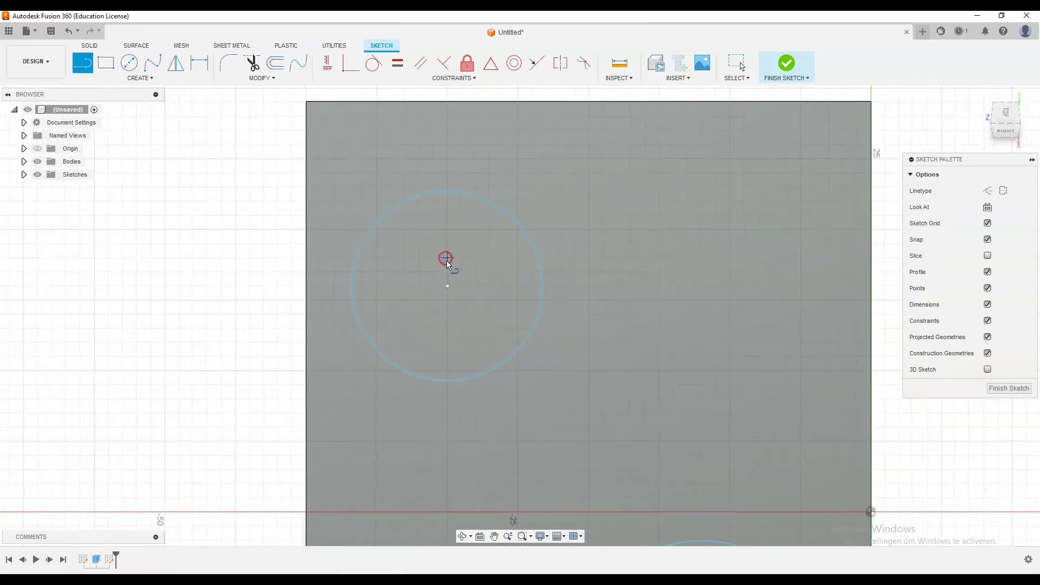
pyautogui.scroll(2, 447, 261)
pyautogui.click(463, 294)
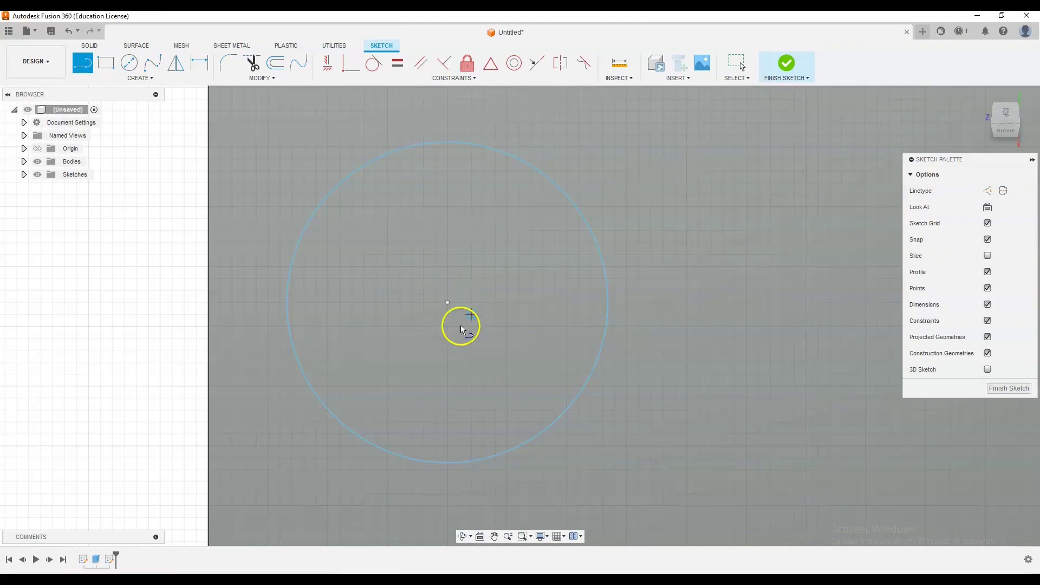
pyautogui.scroll(-1, 436, 301)
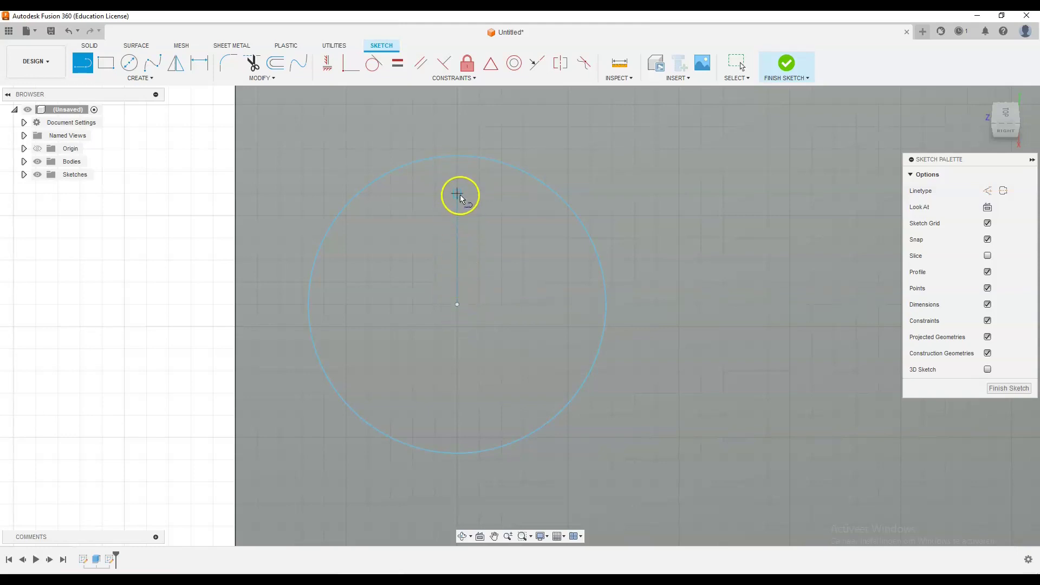
pyautogui.click(458, 156)
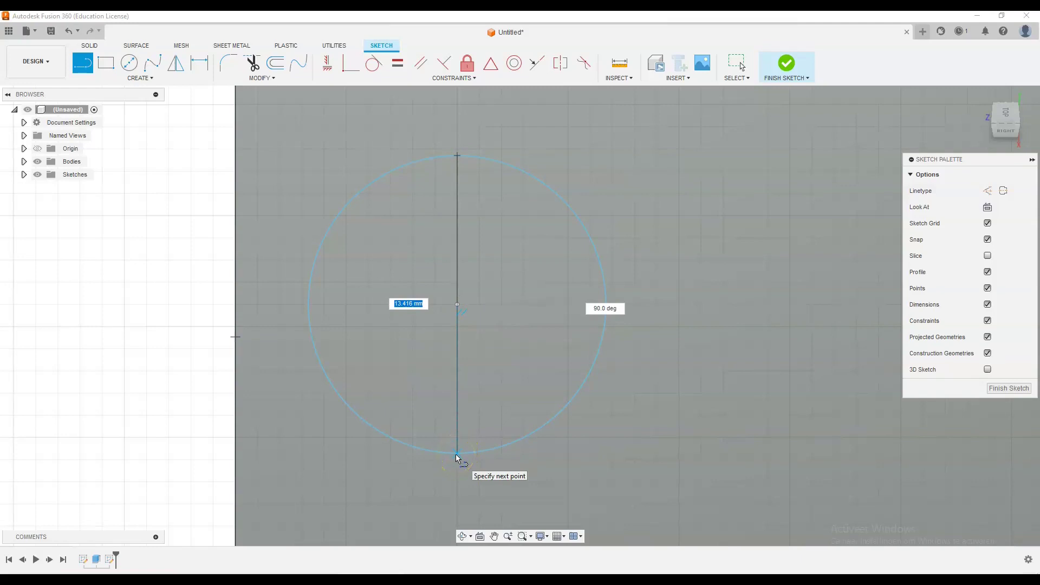
pyautogui.press('Tab')
pyautogui.press('Tab')
pyautogui.press('Tab')
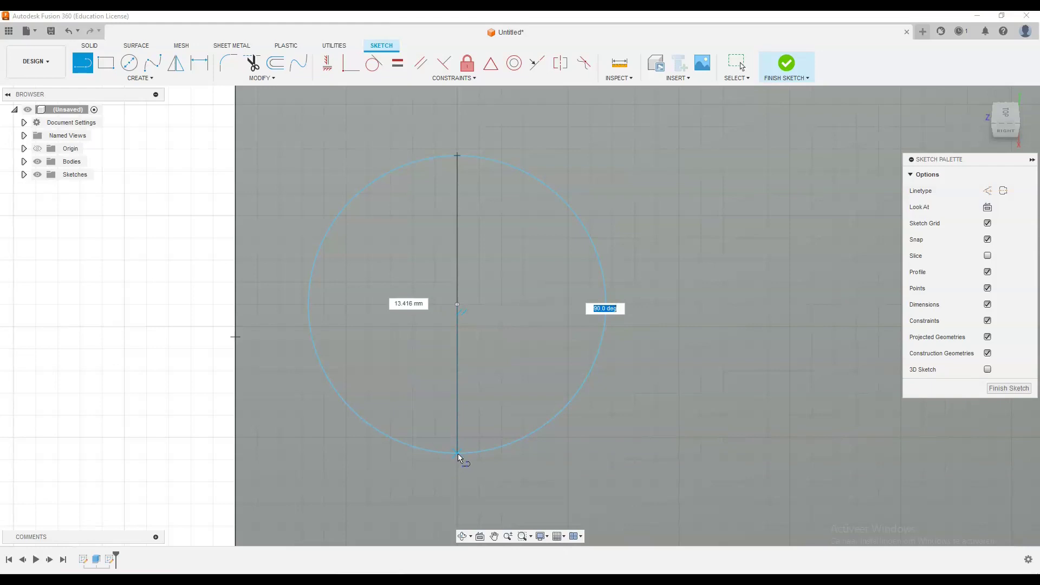
pyautogui.write('89')
pyautogui.press('Return')
pyautogui.write('0')
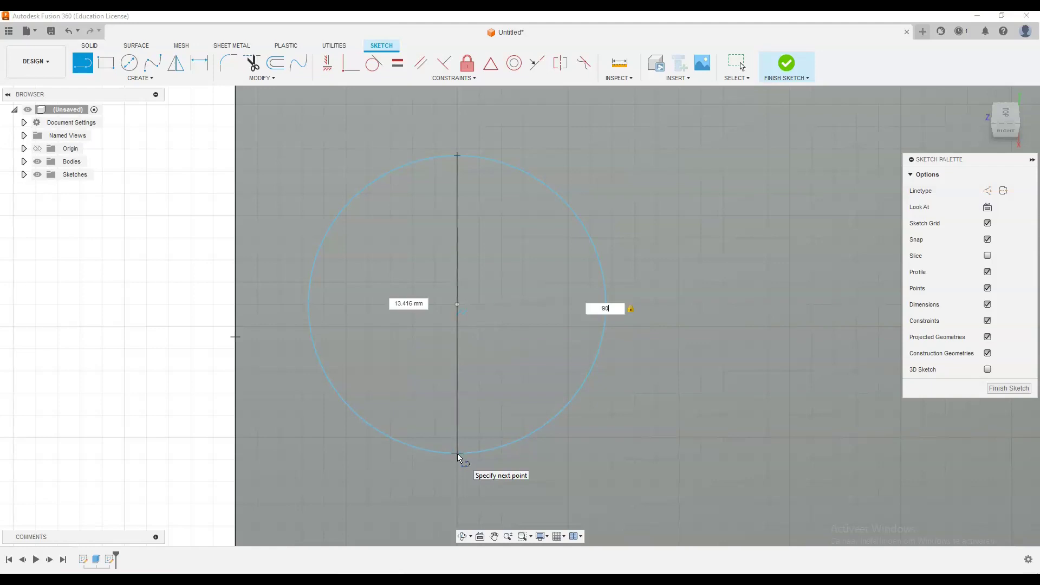
pyautogui.click(458, 455)
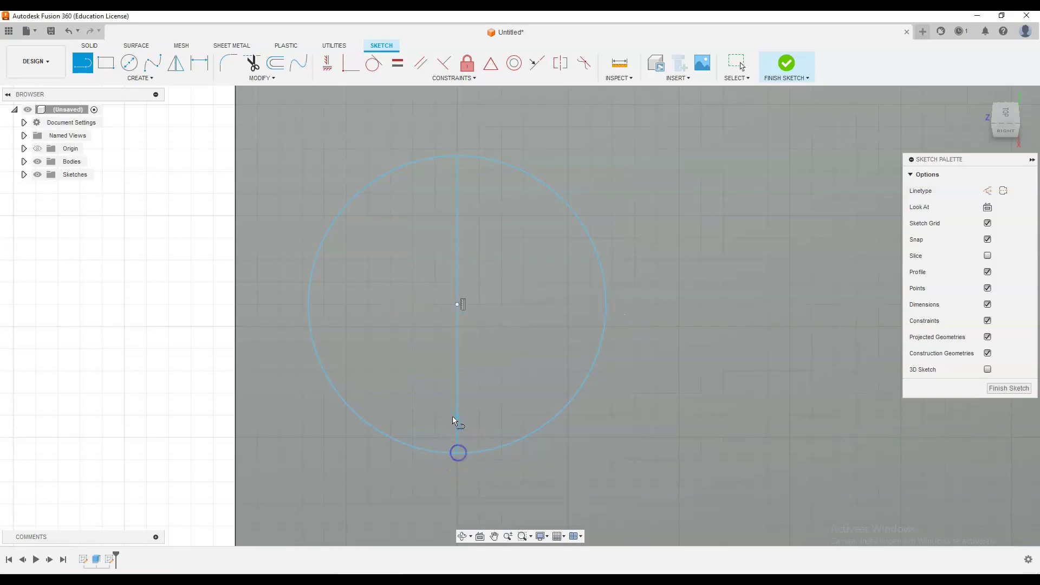
# Draw a vertical diameter line from top to bottom across the right circle
pyautogui.scroll(-2, 452, 417)
pyautogui.scroll(-2, 507, 414)
pyautogui.scroll(-1, 553, 309)
pyautogui.scroll(-2, 460, 176)
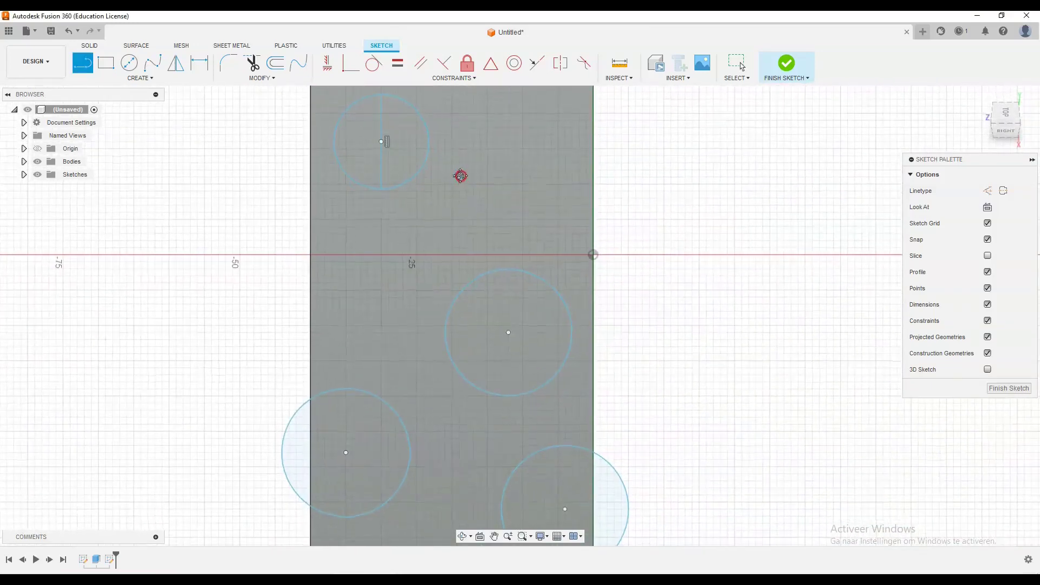
pyautogui.scroll(2, 518, 359)
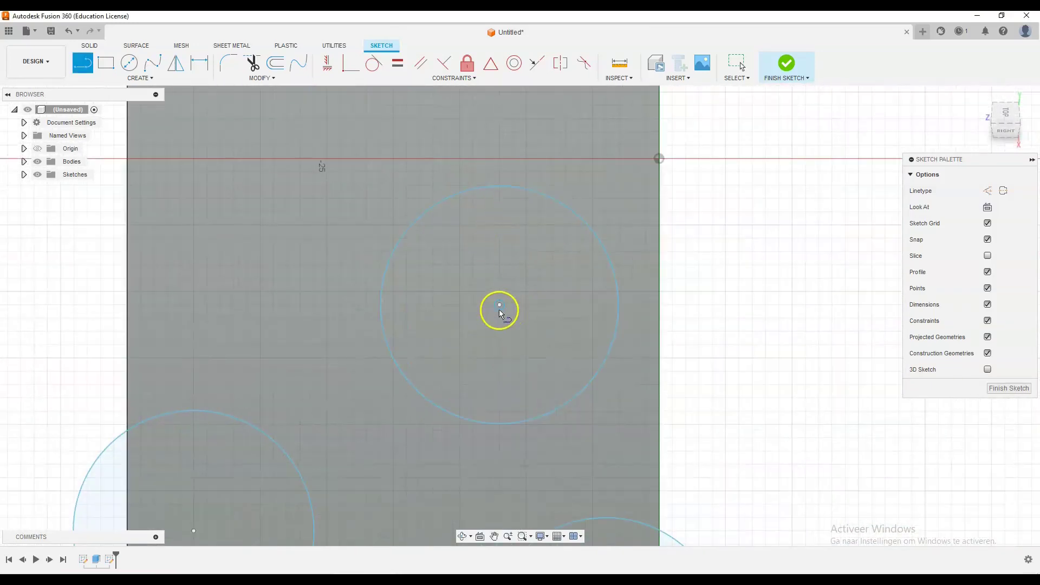
pyautogui.click(499, 186)
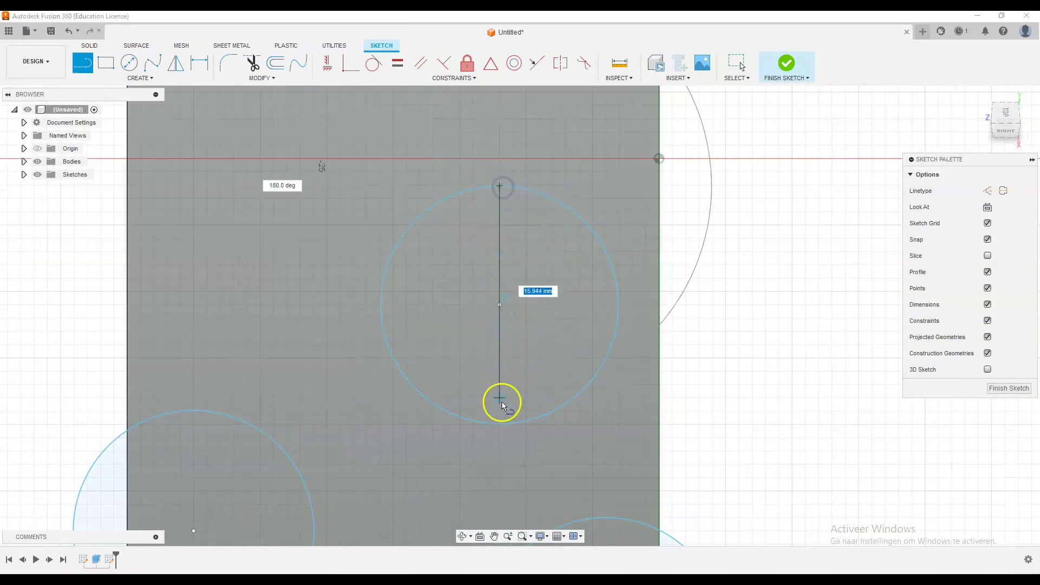
pyautogui.click(499, 423)
# Draw a vertical diameter line across the left circle
pyautogui.scroll(-1, 464, 425)
pyautogui.scroll(-1, 460, 379)
pyautogui.moveTo(455, 287); pyautogui.dragTo(541, 284, button='middle')
pyautogui.press('Escape')
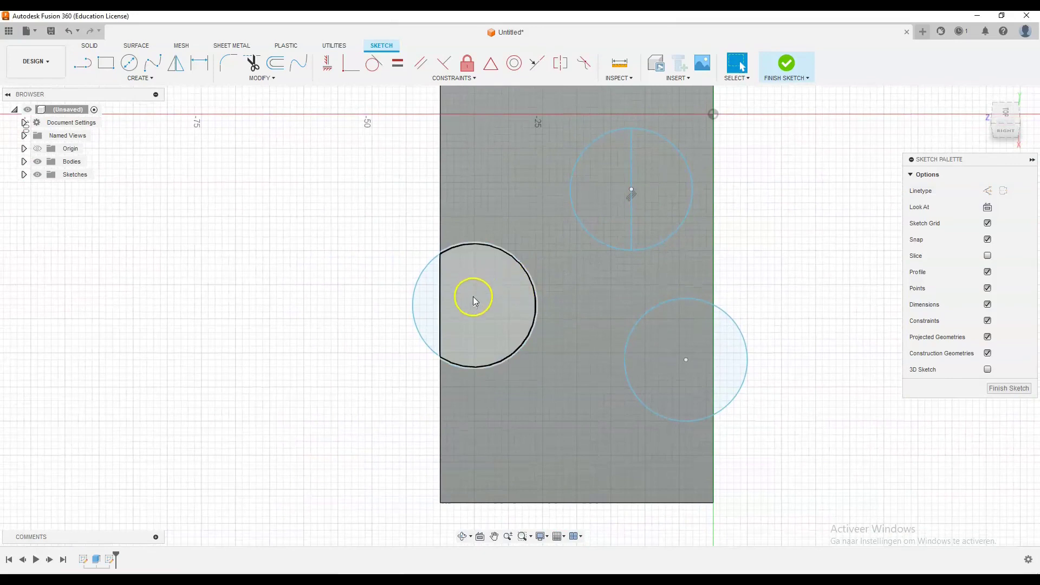
pyautogui.press('l')
pyautogui.scroll(2, 473, 297)
pyautogui.scroll(1, 473, 299)
pyautogui.moveTo(477, 177); pyautogui.dragTo(475, 436)
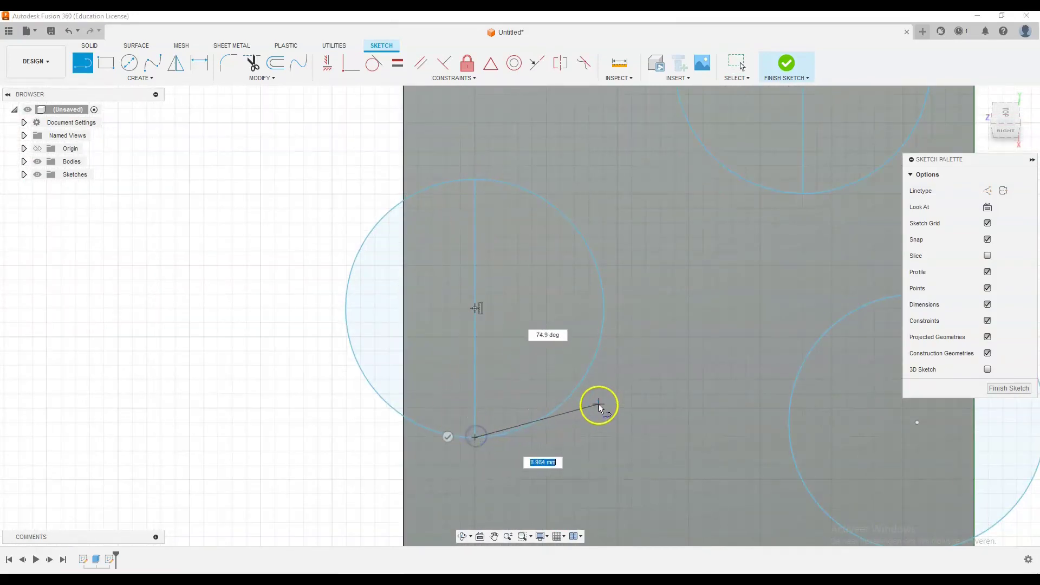
# Draw a vertical diameter line across the lower-right circle
pyautogui.moveTo(597, 406); pyautogui.dragTo(429, 339, button='middle')
pyautogui.press('Escape')
pyautogui.moveTo(623, 361); pyautogui.dragTo(507, 295, button='middle')
pyautogui.press('l')
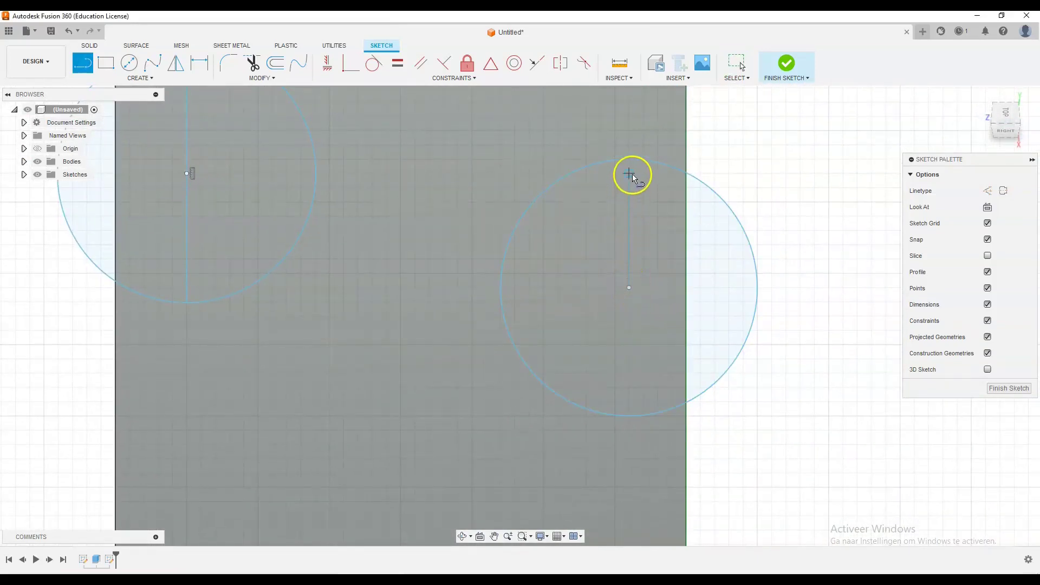
pyautogui.click(628, 160)
pyautogui.doubleClick(630, 415)
# Frame all the circles and finish the sketch
pyautogui.scroll(-2, 448, 317)
pyautogui.moveTo(439, 286); pyautogui.dragTo(497, 349, button='middle')
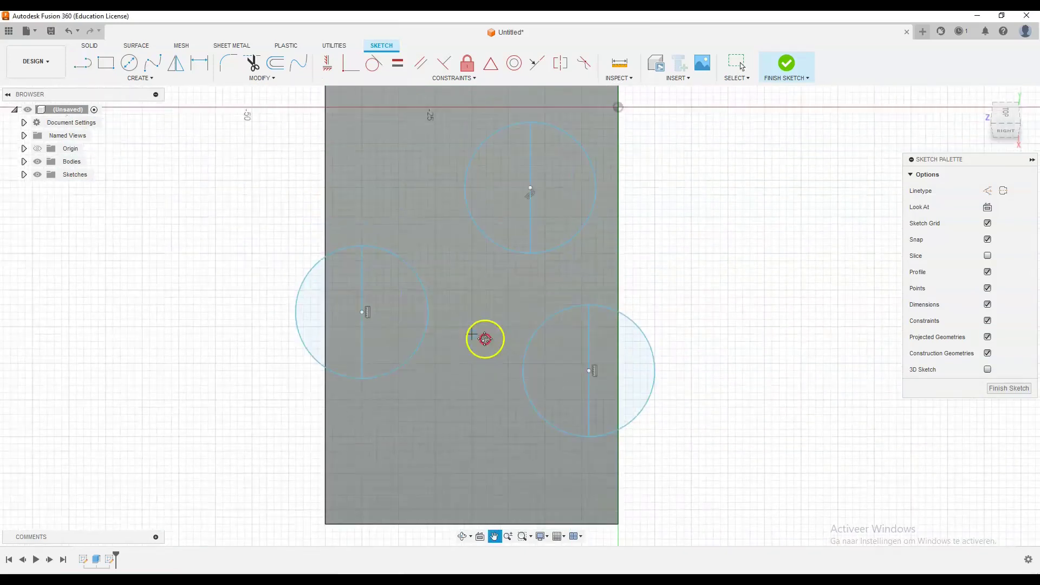
pyautogui.press('Escape')
pyautogui.moveTo(476, 238); pyautogui.dragTo(482, 304, button='middle')
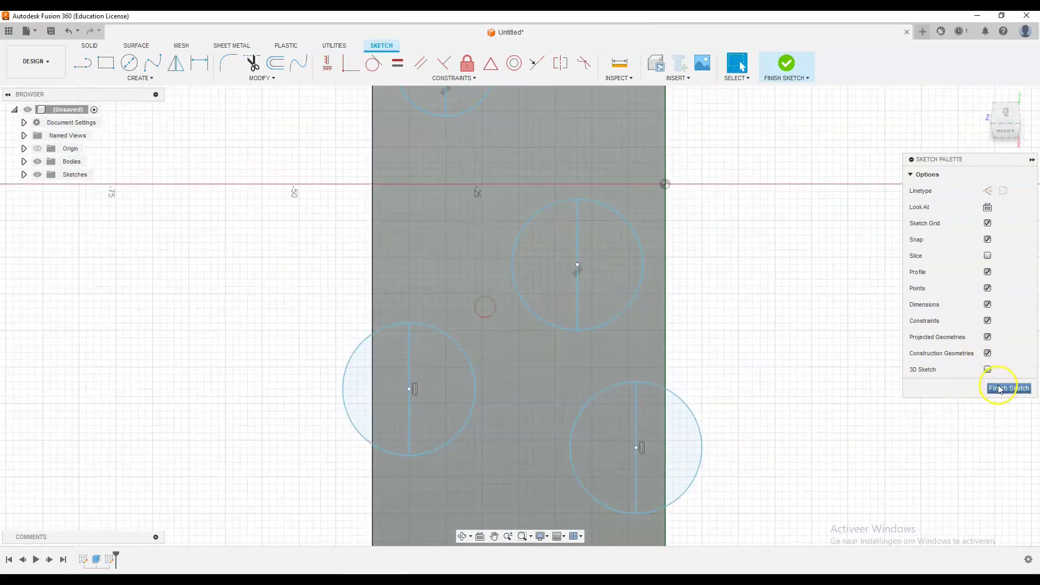
pyautogui.click(1005, 388)
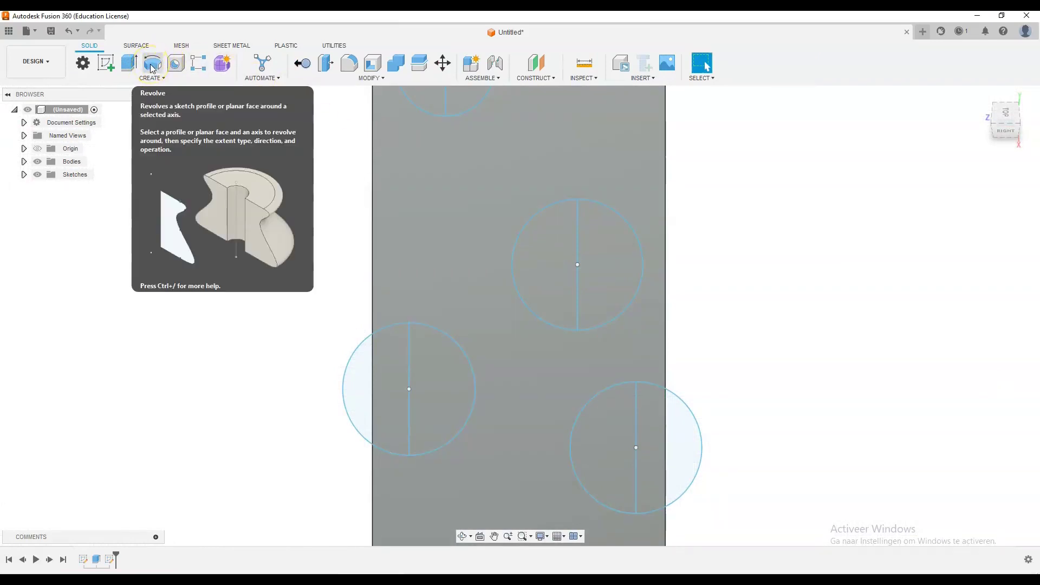
# Start a revolve with the top circle's right half as profile and its vertical line as axis
pyautogui.click(152, 64)
pyautogui.moveTo(424, 178); pyautogui.dragTo(460, 281, button='middle')
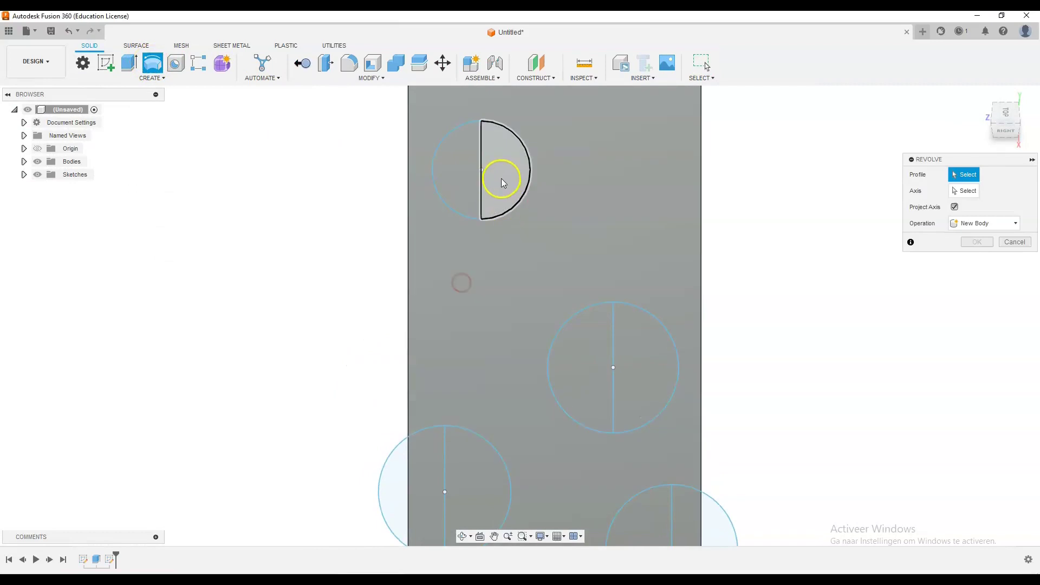
pyautogui.click(504, 170)
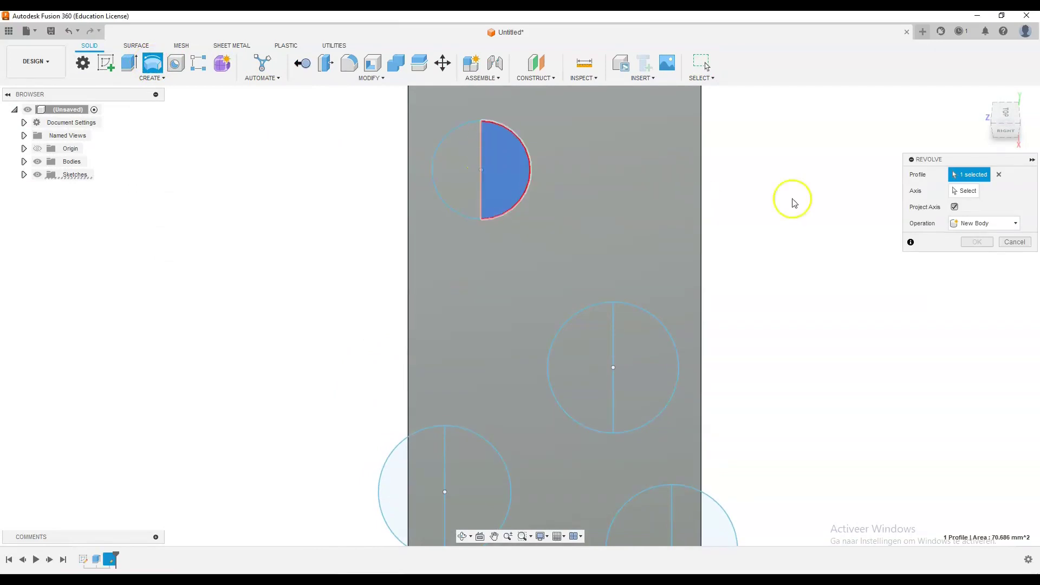
pyautogui.click(963, 191)
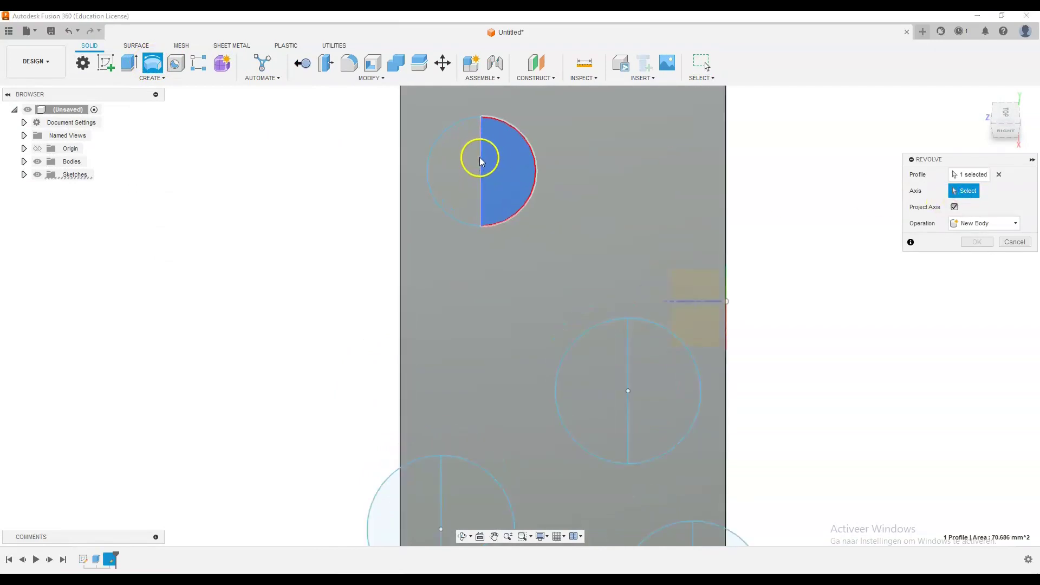
pyautogui.scroll(3, 481, 157)
pyautogui.moveTo(495, 135); pyautogui.dragTo(511, 209, button='middle')
pyautogui.click(505, 188)
# Add the circle's left half to the profile, re-pick the axis, and set the angle to 180
pyautogui.click(969, 175)
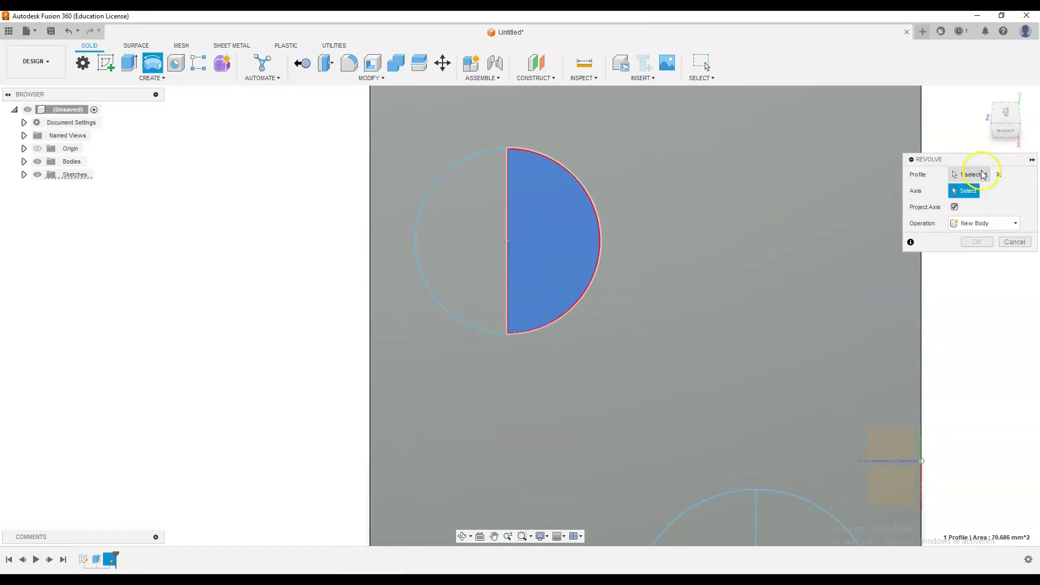
pyautogui.click(479, 216)
pyautogui.click(915, 191)
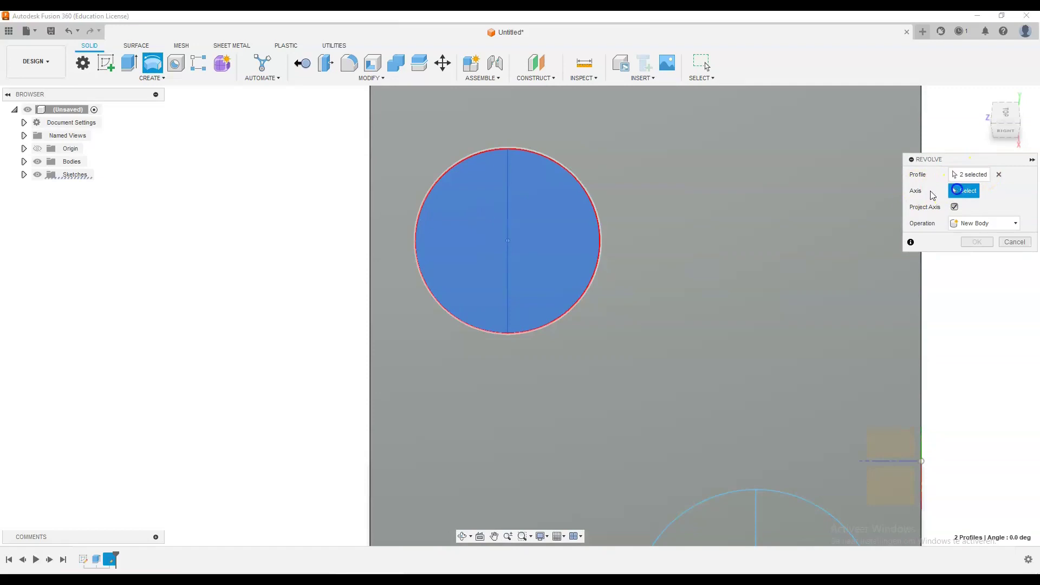
pyautogui.click(506, 226)
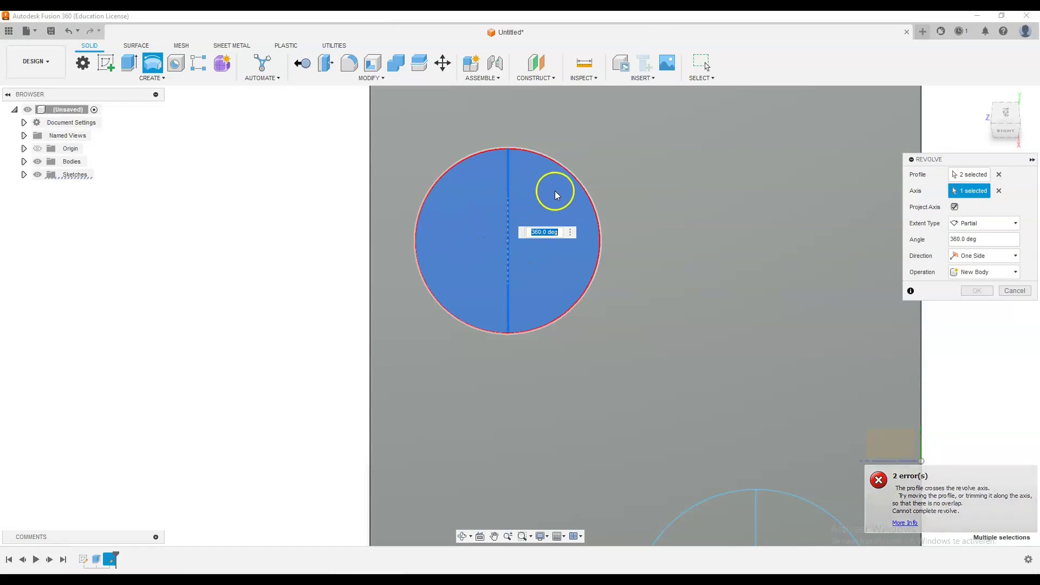
pyautogui.click(952, 238)
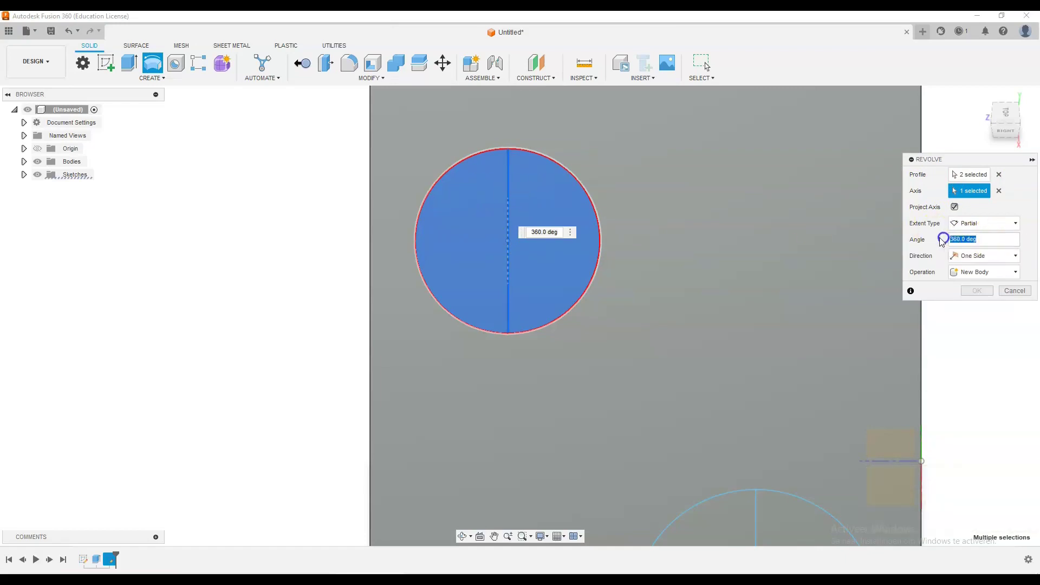
pyautogui.write('180')
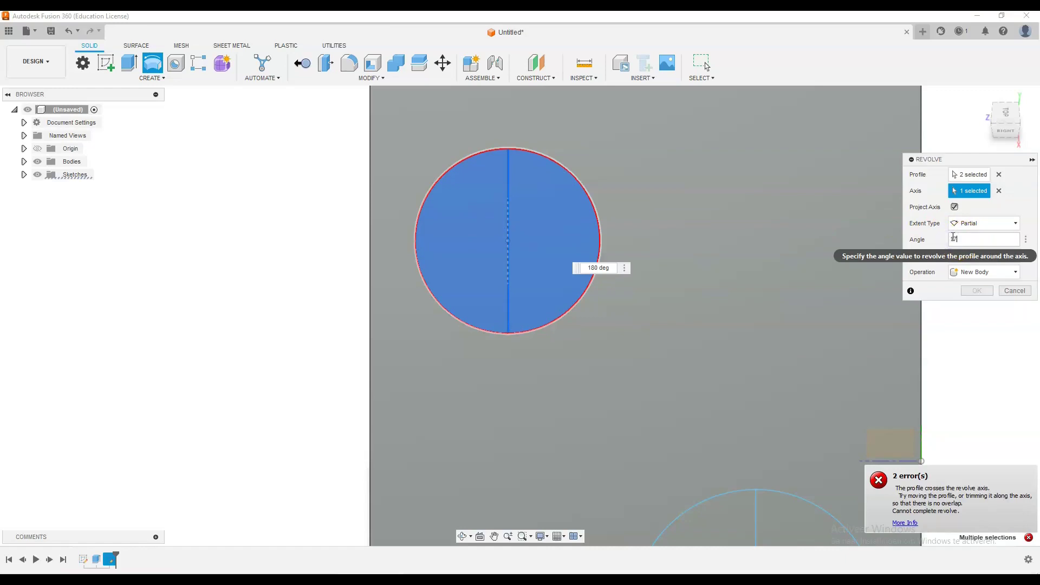
pyautogui.write('79')
pyautogui.click(978, 280)
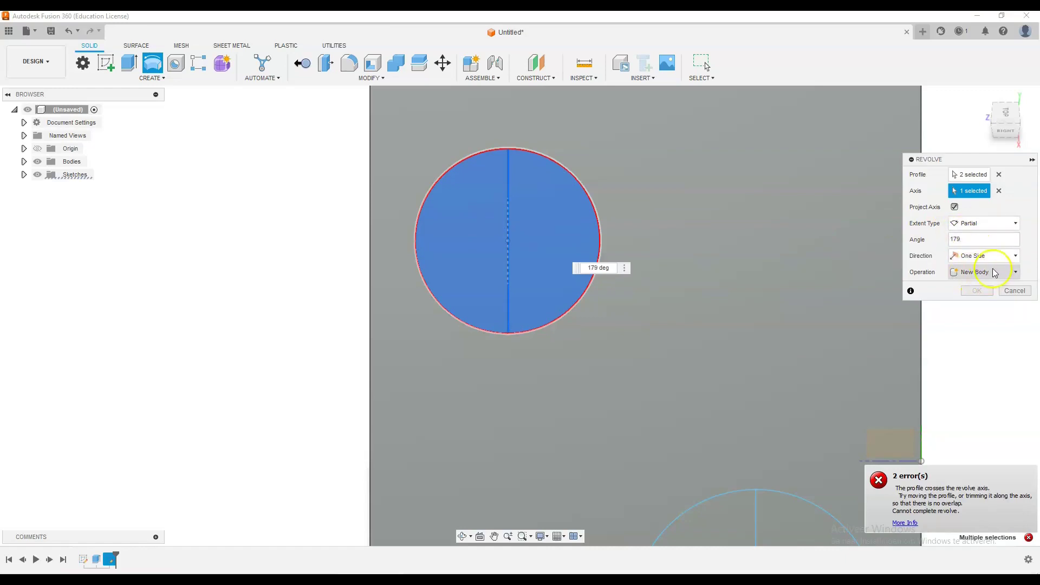
# Reselect only the right half-circle as profile and the diameter line as the axis
pyautogui.click(999, 175)
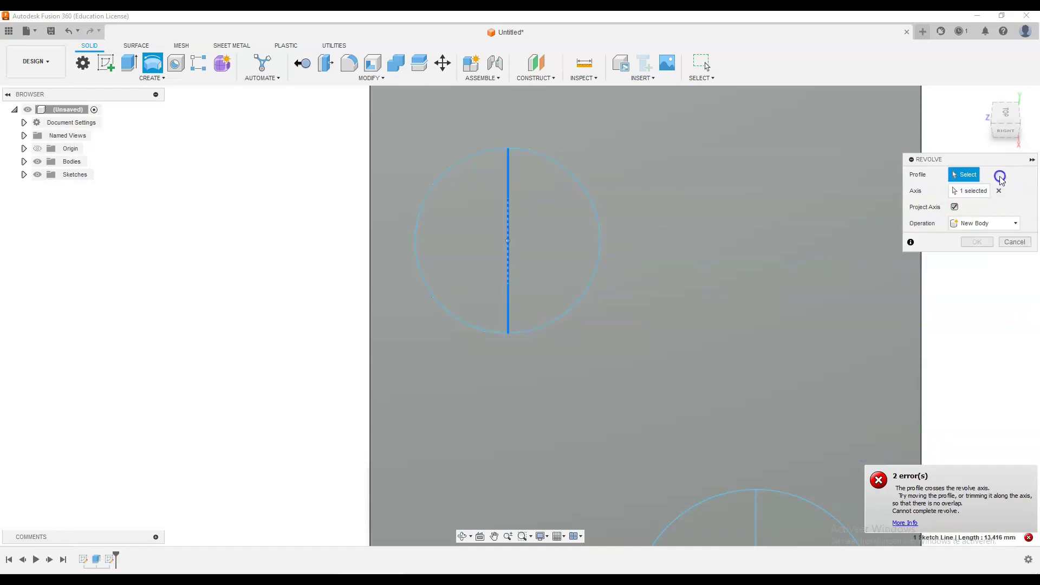
pyautogui.click(544, 206)
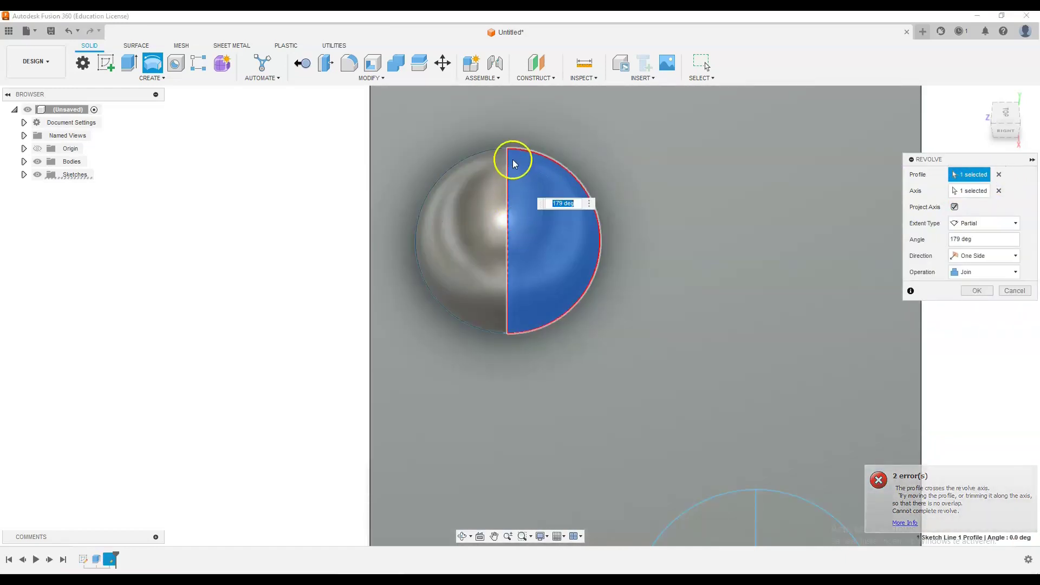
pyautogui.click(972, 190)
pyautogui.click(545, 173)
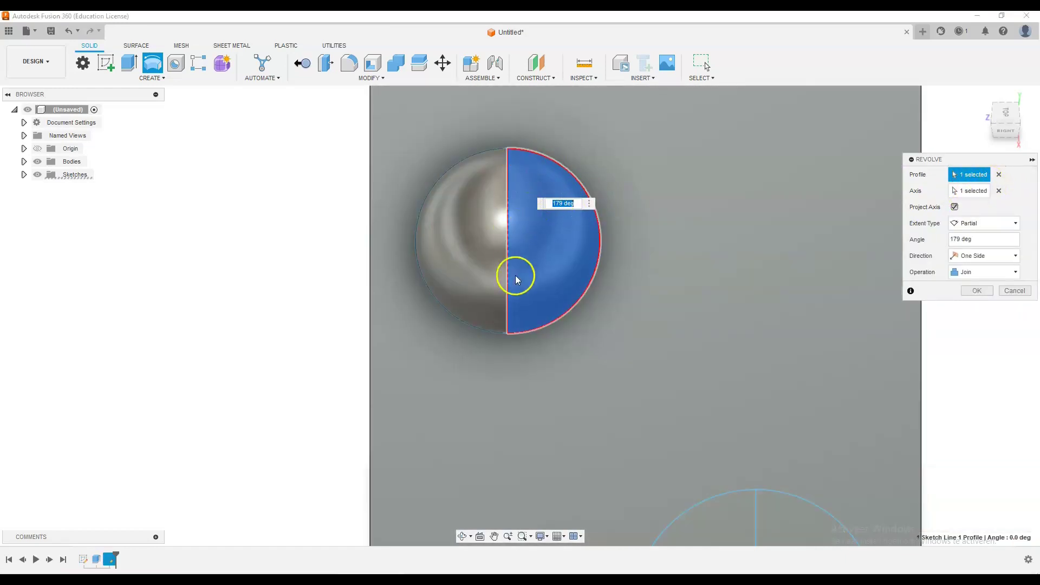
pyautogui.click(999, 174)
pyautogui.click(543, 222)
pyautogui.click(968, 193)
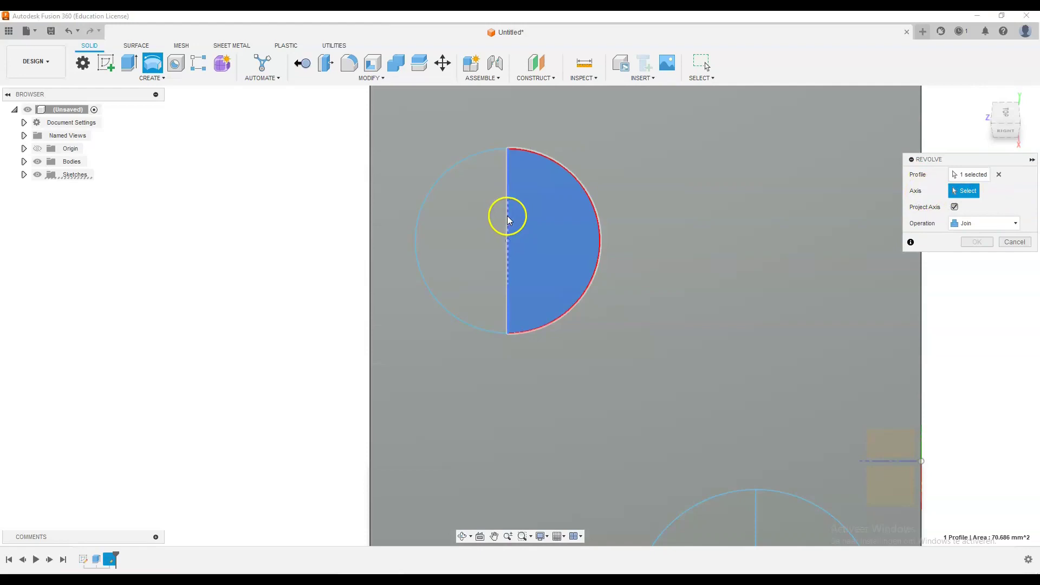
pyautogui.click(507, 217)
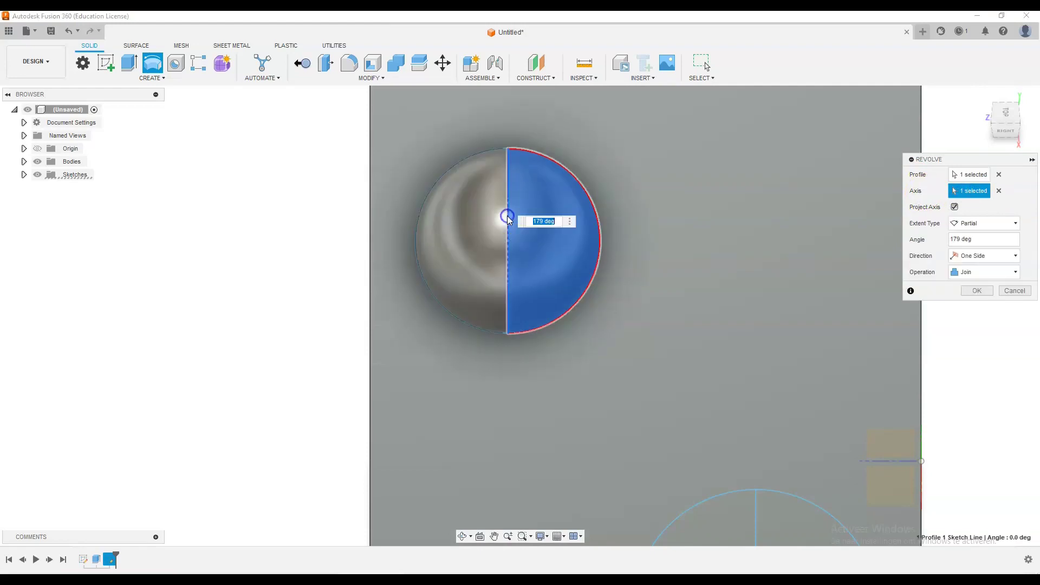
# Set the revolve to Cut with Full extent and apply the spherical hole
pyautogui.click(979, 273)
pyautogui.click(966, 292)
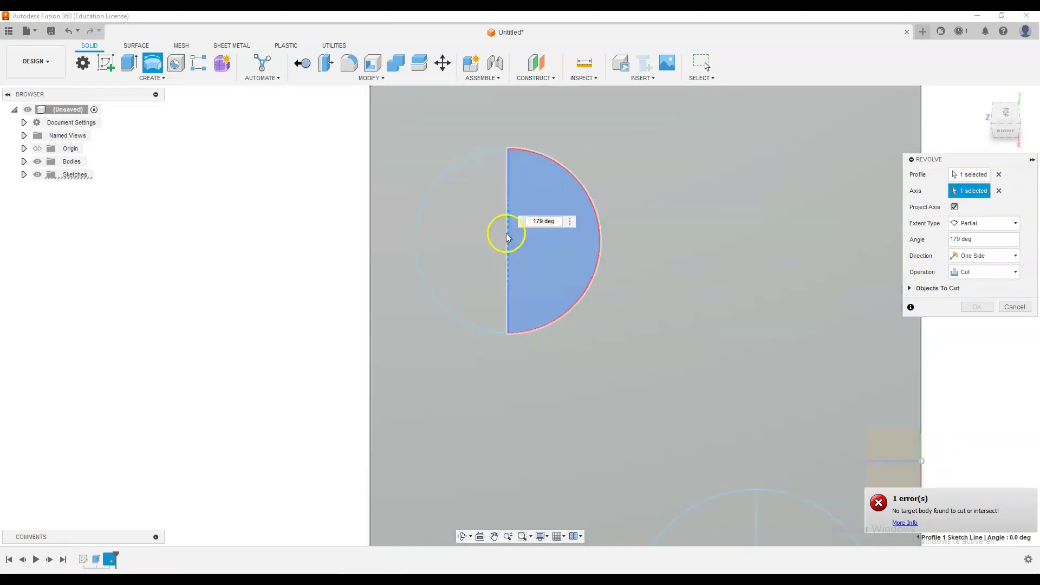
pyautogui.moveTo(506, 232)
pyautogui.keyDown('shift'); pyautogui.mouseDown(button='middle')
pyautogui.moveTo(487, 195)
pyautogui.moveTo(513, 230)
pyautogui.mouseUp(button='middle'); pyautogui.keyUp('shift')
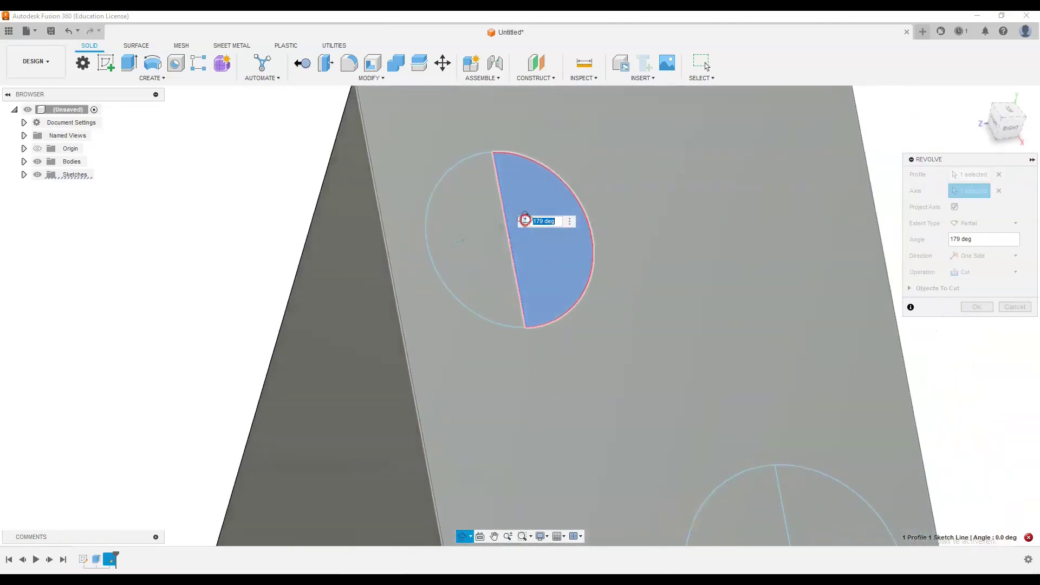
pyautogui.keyDown('shift'); pyautogui.moveTo(513, 229); pyautogui.dragTo(500, 220, button='middle'); pyautogui.keyUp('shift')
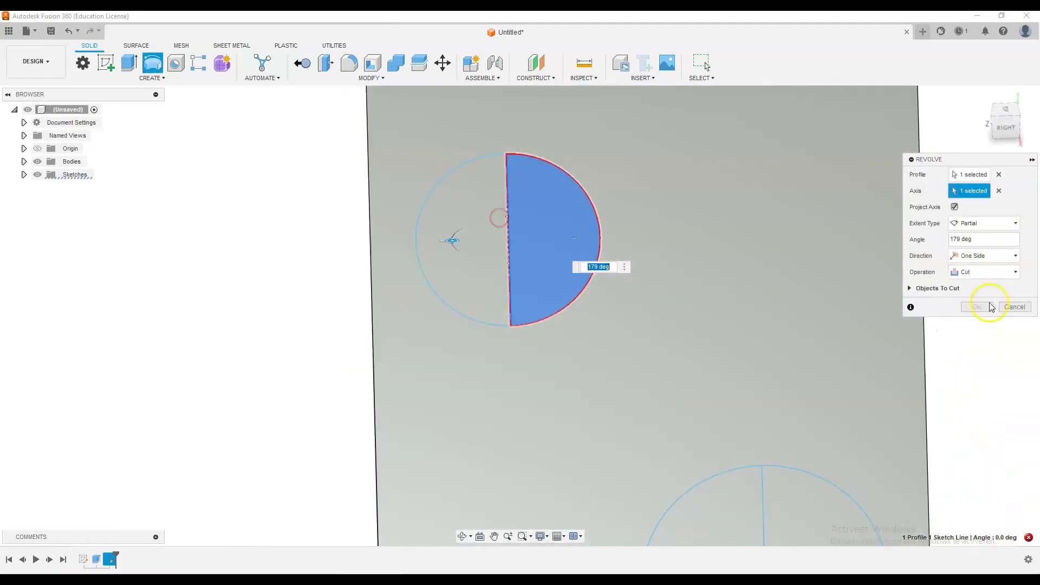
pyautogui.click(983, 224)
pyautogui.click(980, 259)
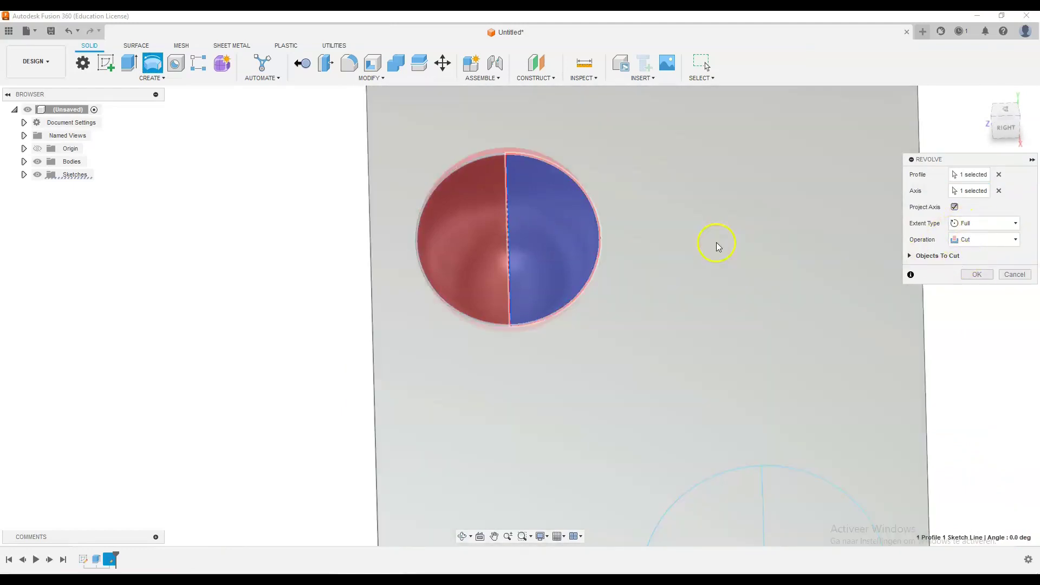
pyautogui.moveTo(716, 242)
pyautogui.keyDown('shift'); pyautogui.mouseDown(button='middle')
pyautogui.moveTo(616, 216)
pyautogui.moveTo(568, 223)
pyautogui.mouseUp(button='middle'); pyautogui.keyUp('shift')
pyautogui.click(977, 274)
pyautogui.moveTo(980, 274)
pyautogui.keyDown('shift'); pyautogui.mouseDown(button='middle')
pyautogui.moveTo(775, 217)
pyautogui.moveTo(692, 225)
pyautogui.moveTo(697, 262)
pyautogui.moveTo(687, 263)
pyautogui.moveTo(740, 297)
pyautogui.moveTo(610, 230)
pyautogui.moveTo(650, 242)
pyautogui.moveTo(652, 284)
pyautogui.moveTo(629, 320)
pyautogui.mouseUp(button='middle'); pyautogui.keyUp('shift')
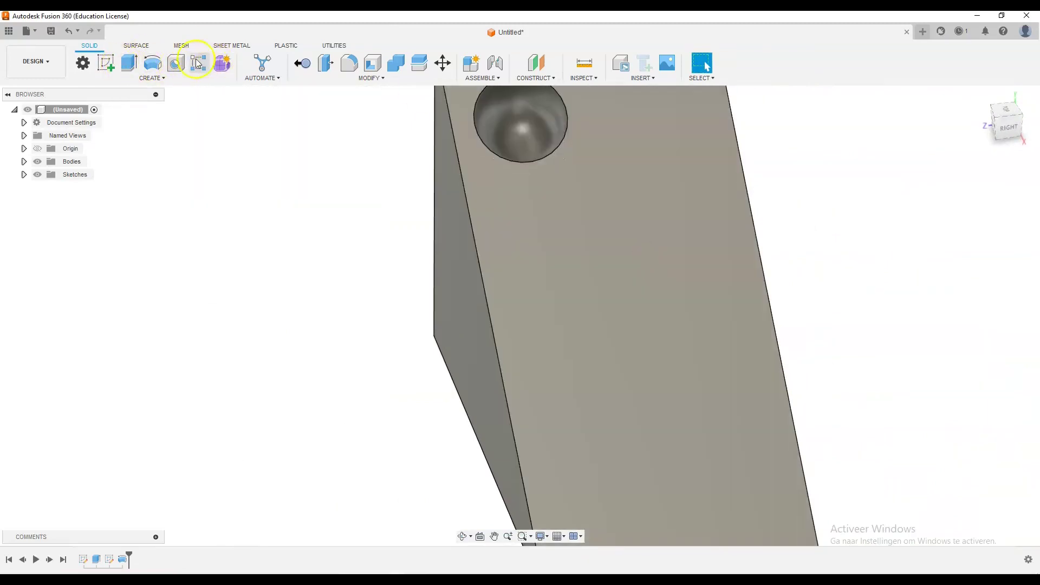
# Make Sketch2's circles visible on the wedge's sloped face
pyautogui.click(24, 175)
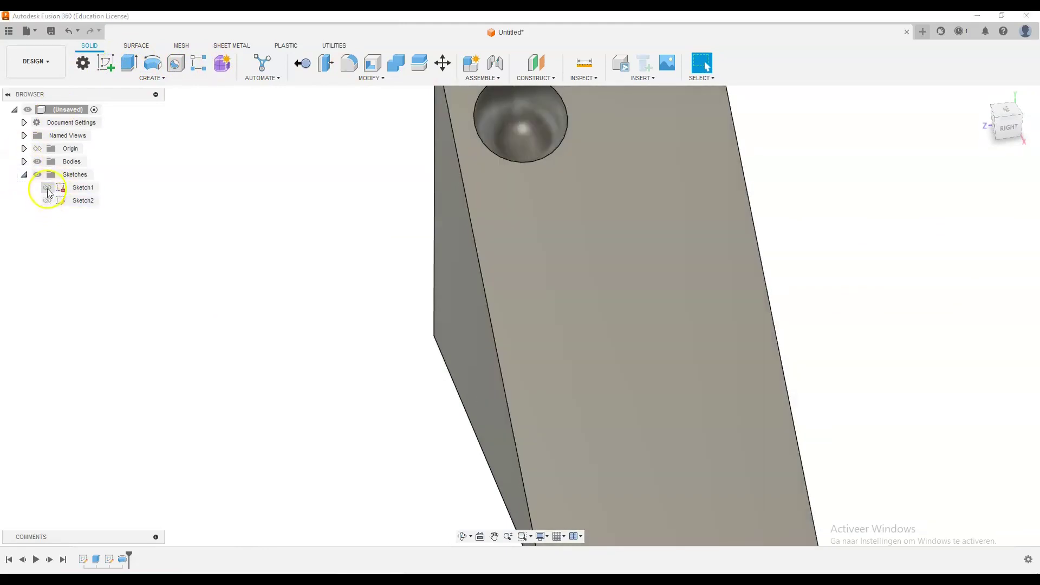
pyautogui.click(47, 188)
pyautogui.keyDown('shift'); pyautogui.moveTo(618, 253); pyautogui.dragTo(788, 262, button='middle'); pyautogui.keyUp('shift')
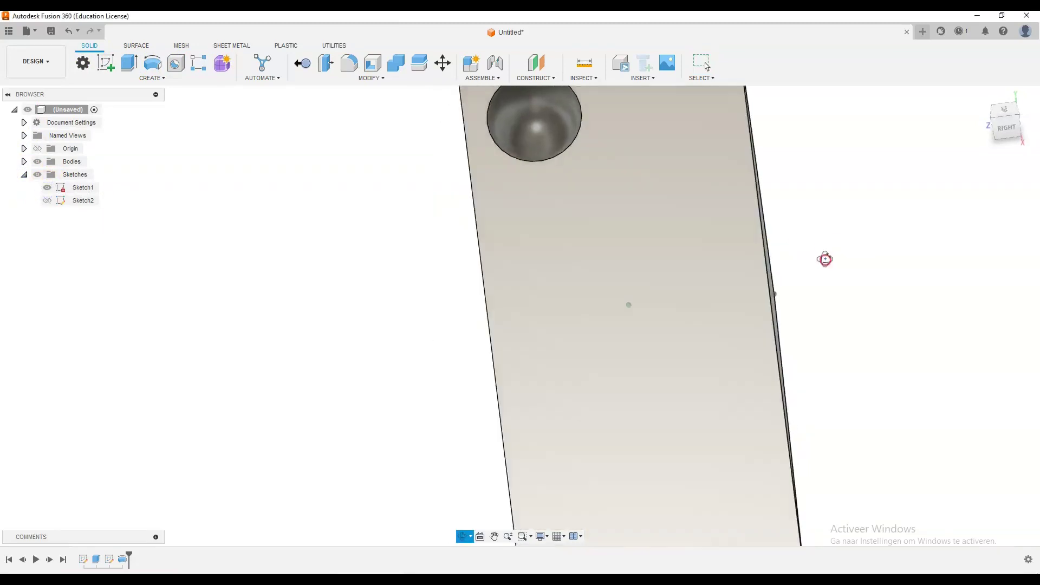
pyautogui.keyDown('shift'); pyautogui.moveTo(815, 294); pyautogui.dragTo(612, 255, button='middle'); pyautogui.keyUp('shift')
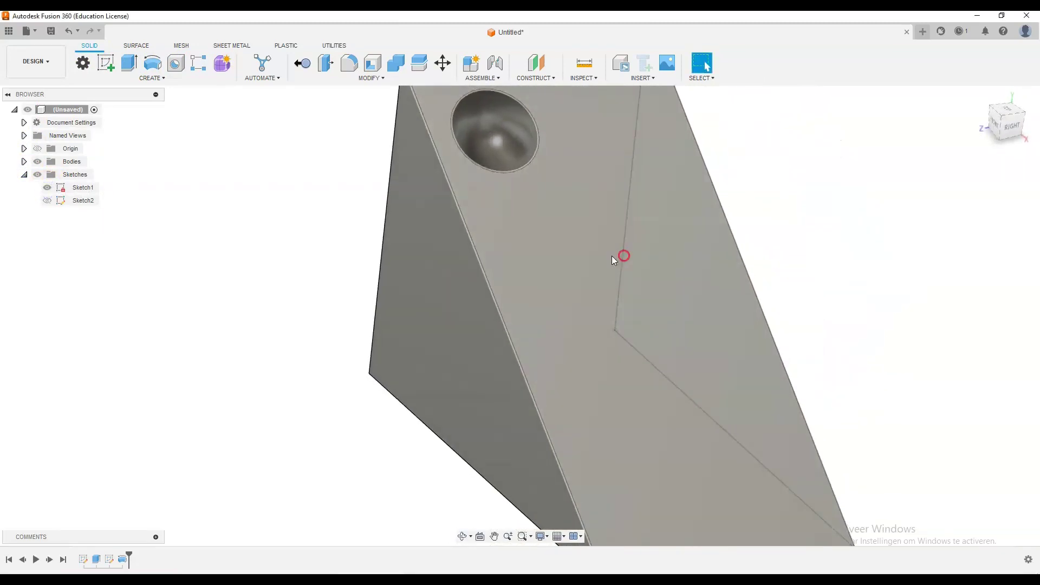
pyautogui.click(48, 188)
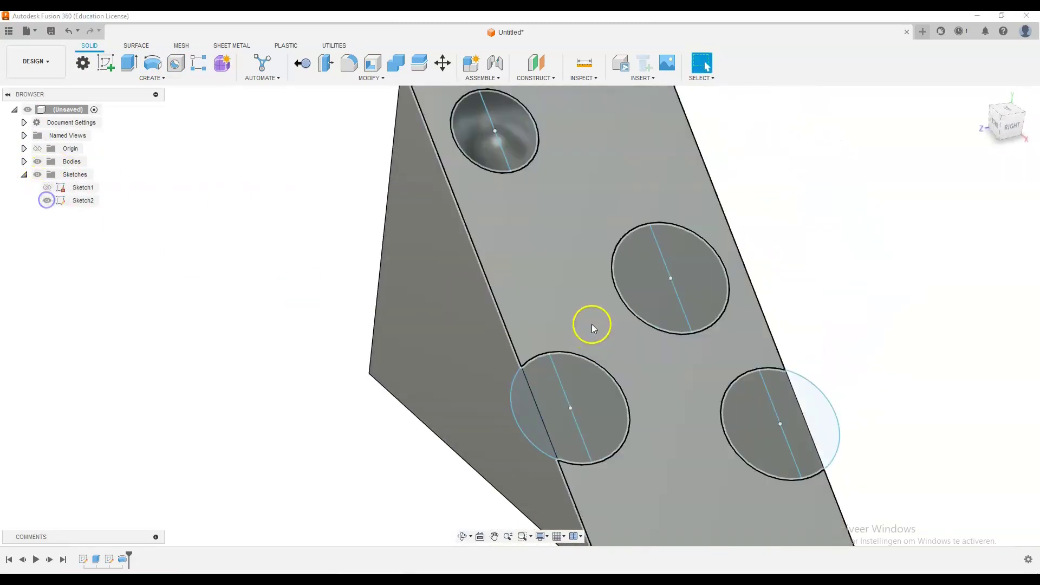
pyautogui.moveTo(640, 325); pyautogui.dragTo(538, 295, button='middle')
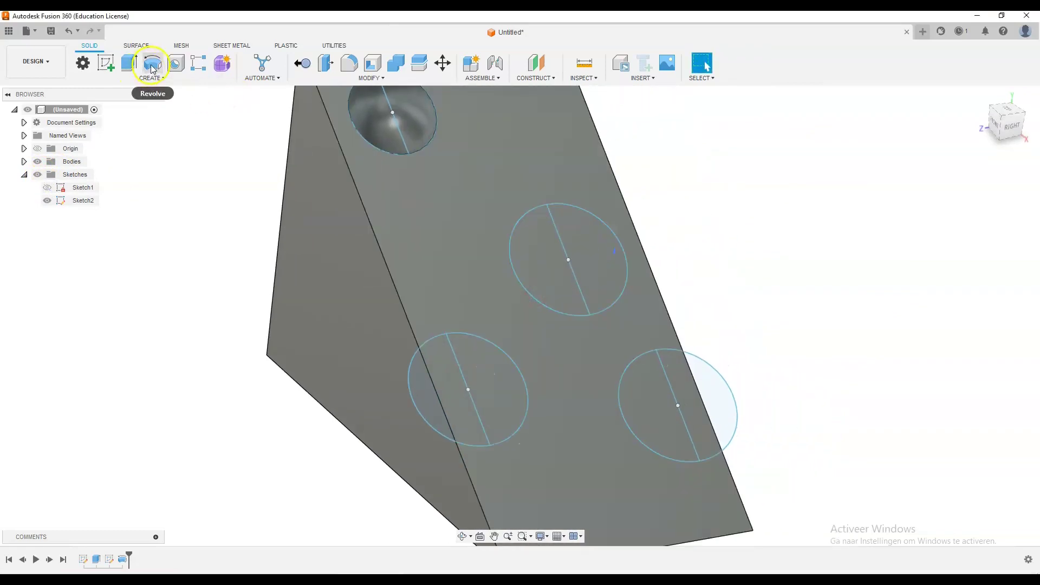
# Set up a Cut revolve on the upper circle's half around its diameter
pyautogui.click(152, 62)
pyautogui.click(582, 237)
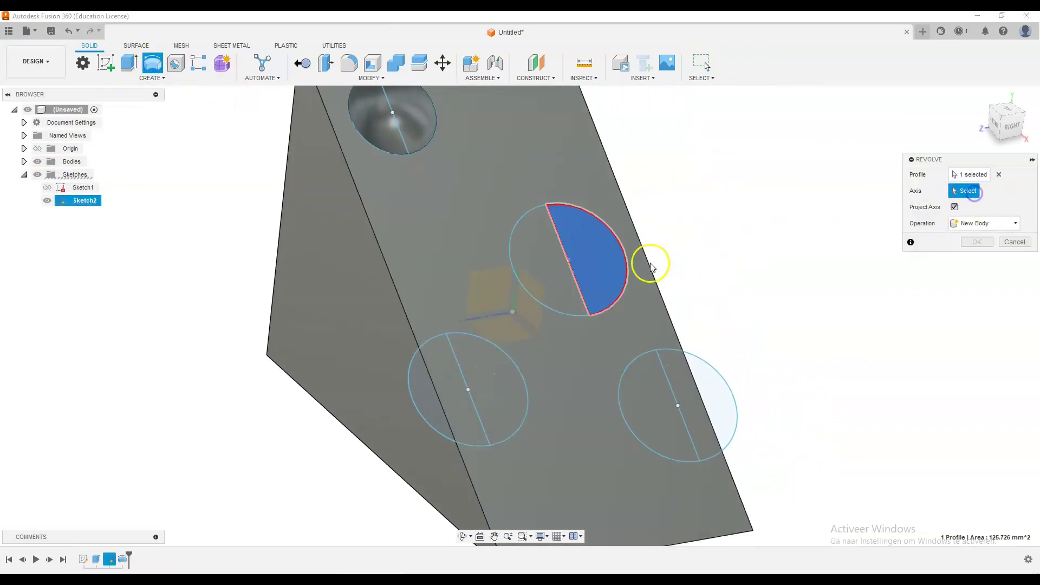
pyautogui.click(575, 278)
pyautogui.click(984, 239)
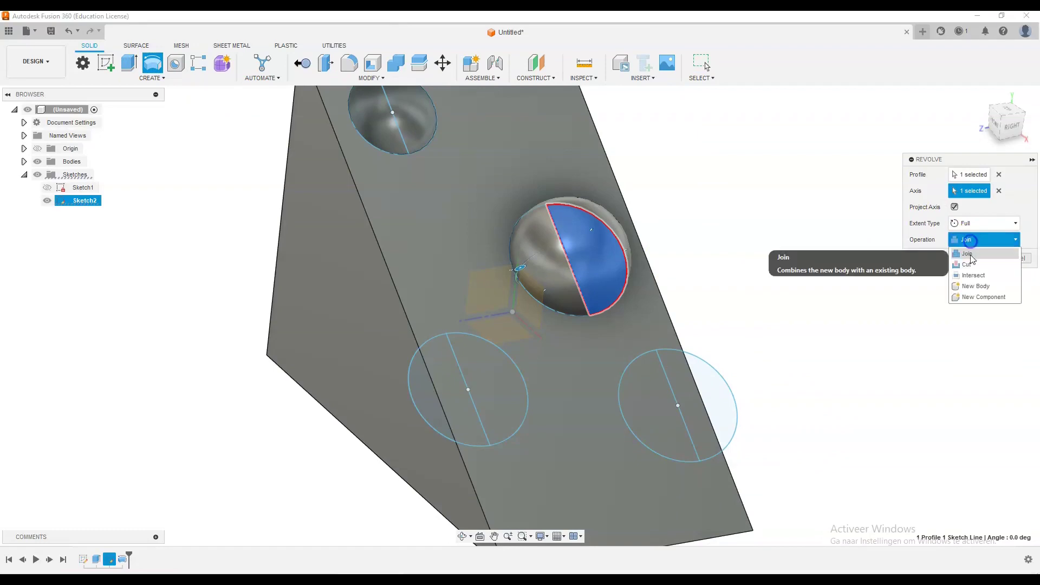
pyautogui.click(969, 261)
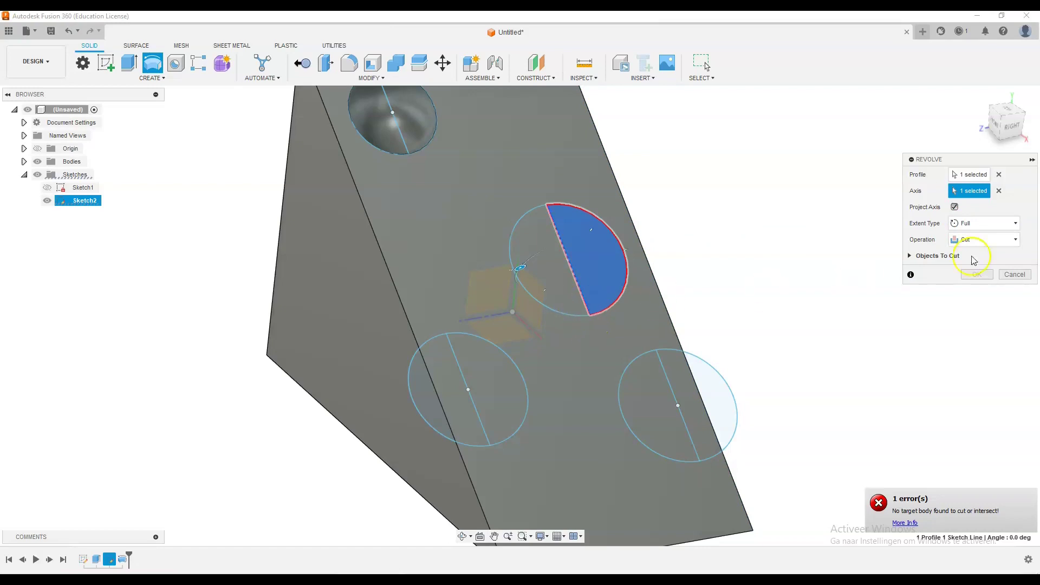
# Switch the profile to the lower-left circle's half with its diameter axis and apply the cut
pyautogui.click(998, 190)
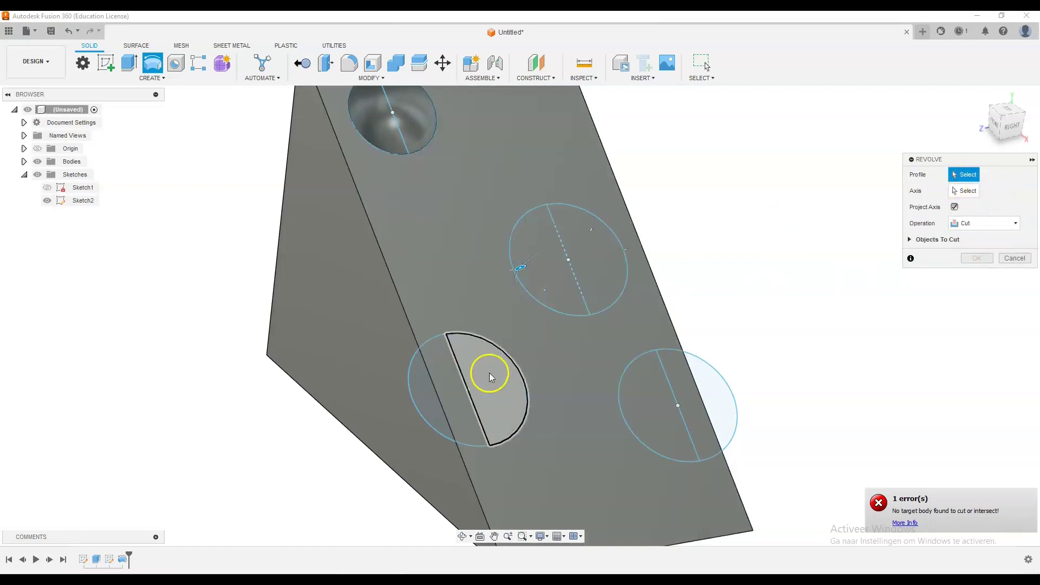
pyautogui.click(490, 383)
pyautogui.click(967, 190)
pyautogui.click(466, 383)
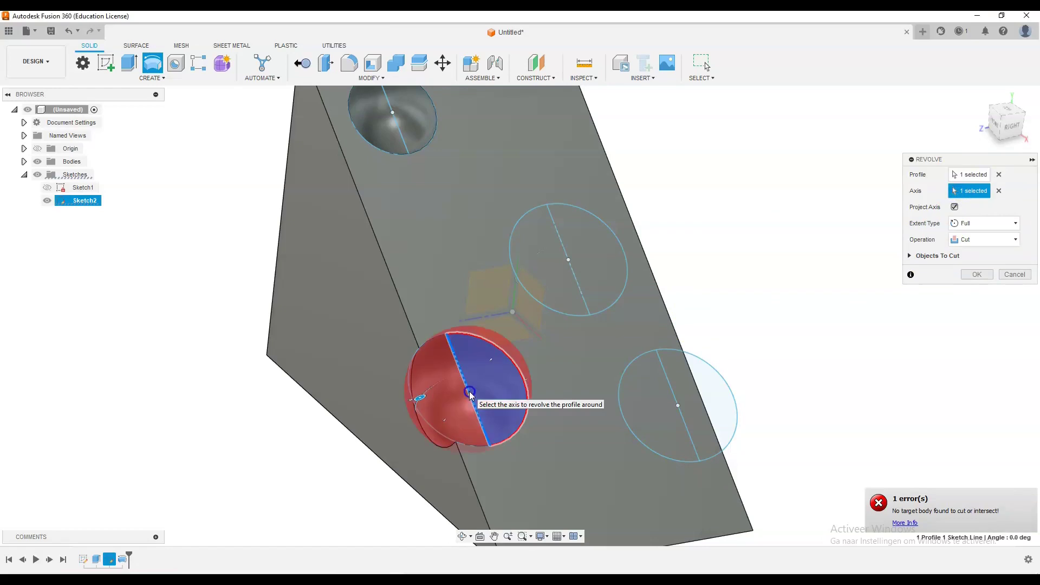
pyautogui.click(977, 275)
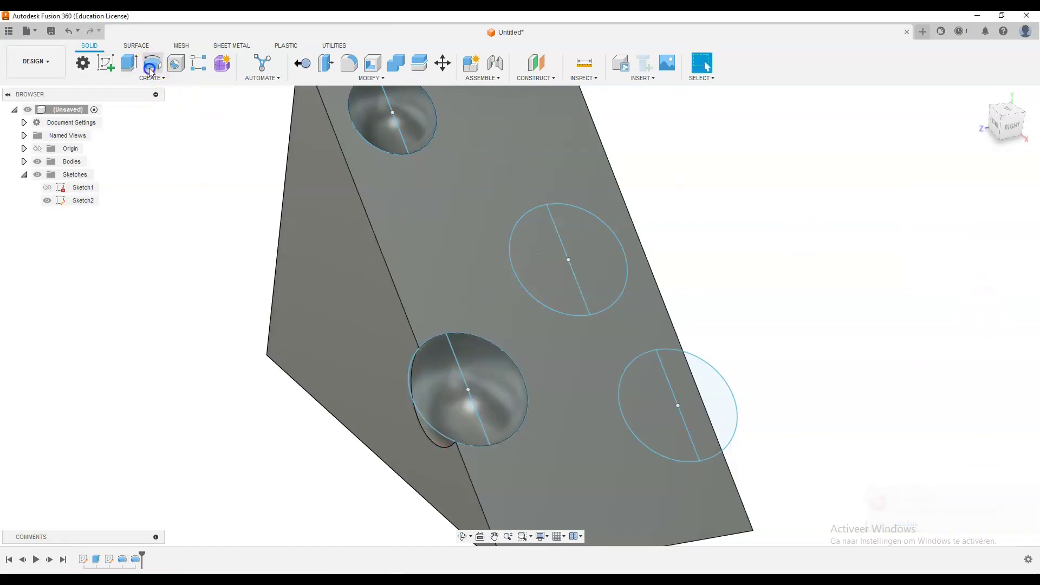
# Revolve-cut the lower-right circle's half around its diameter line
pyautogui.click(152, 63)
pyautogui.click(659, 383)
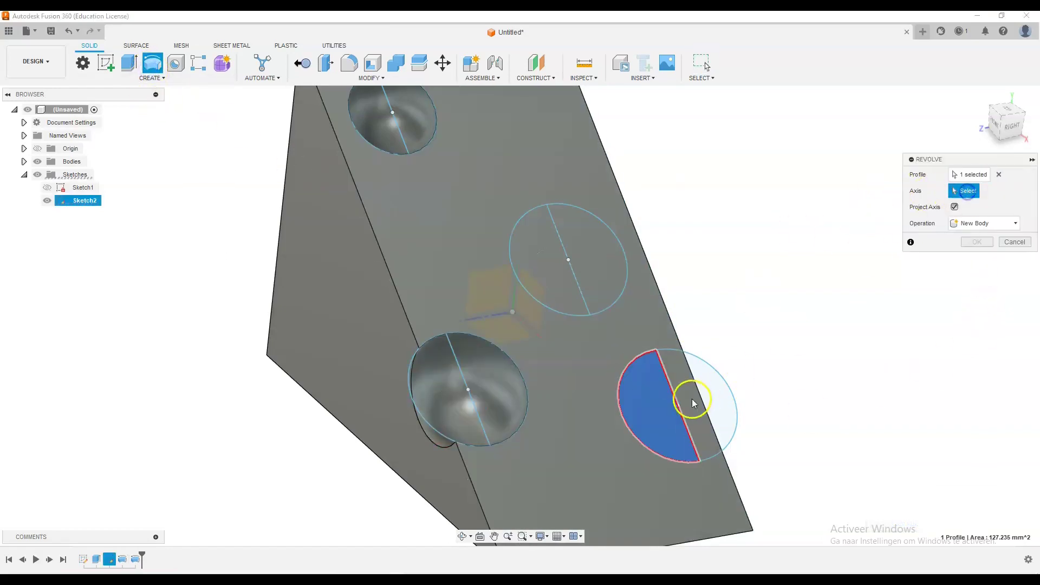
pyautogui.click(680, 414)
pyautogui.click(968, 273)
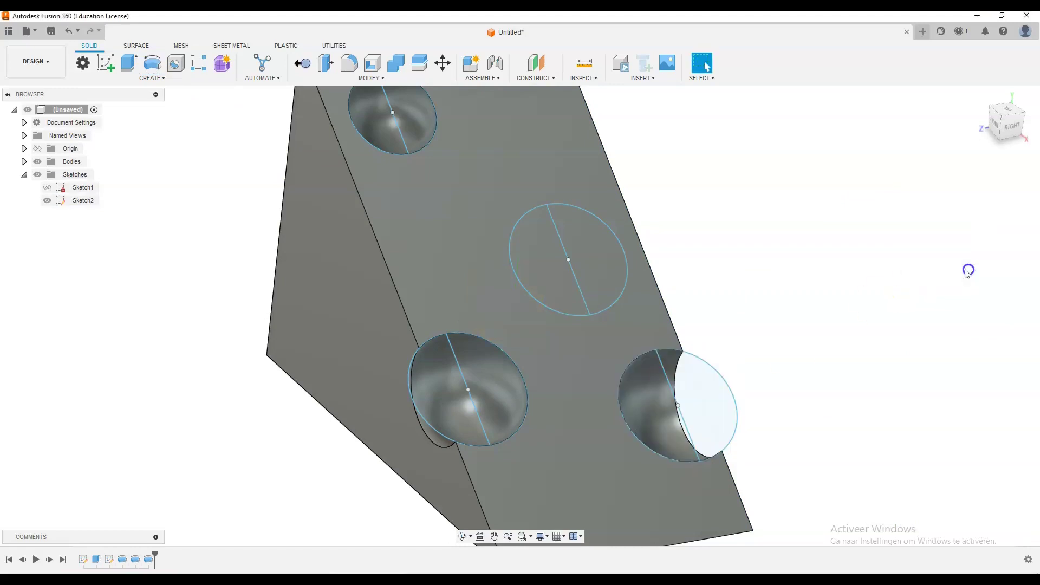
# Attempt a Cut revolve on the middle circle's left half, then cancel after it fails
pyautogui.click(153, 64)
pyautogui.click(539, 270)
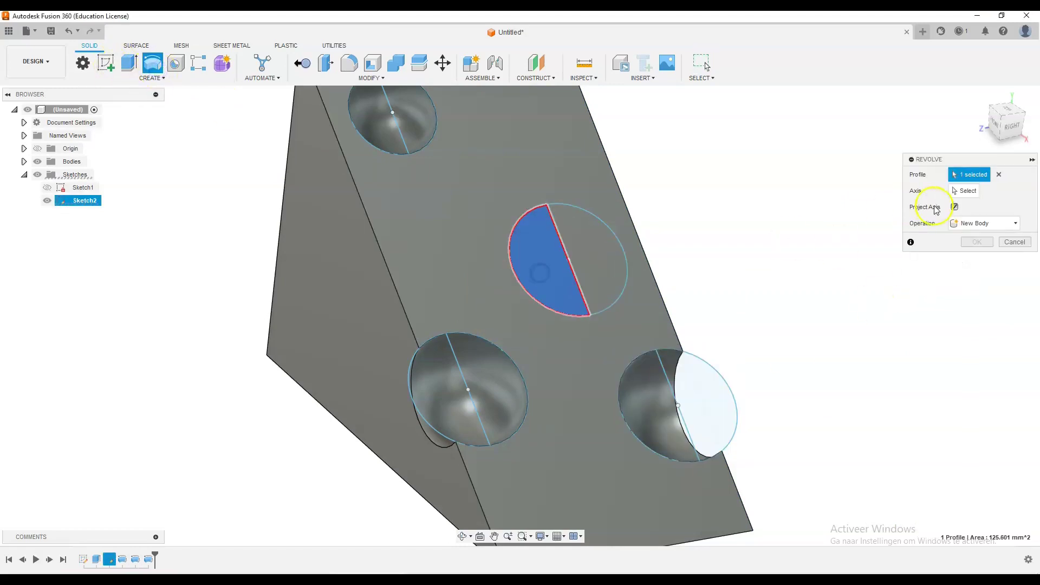
pyautogui.click(572, 259)
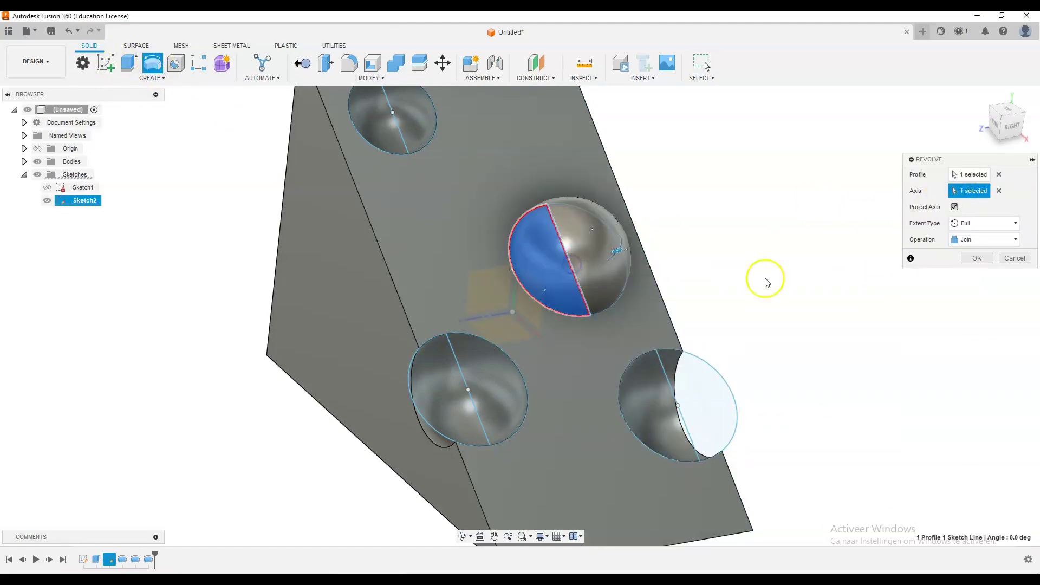
pyautogui.click(973, 240)
pyautogui.click(969, 260)
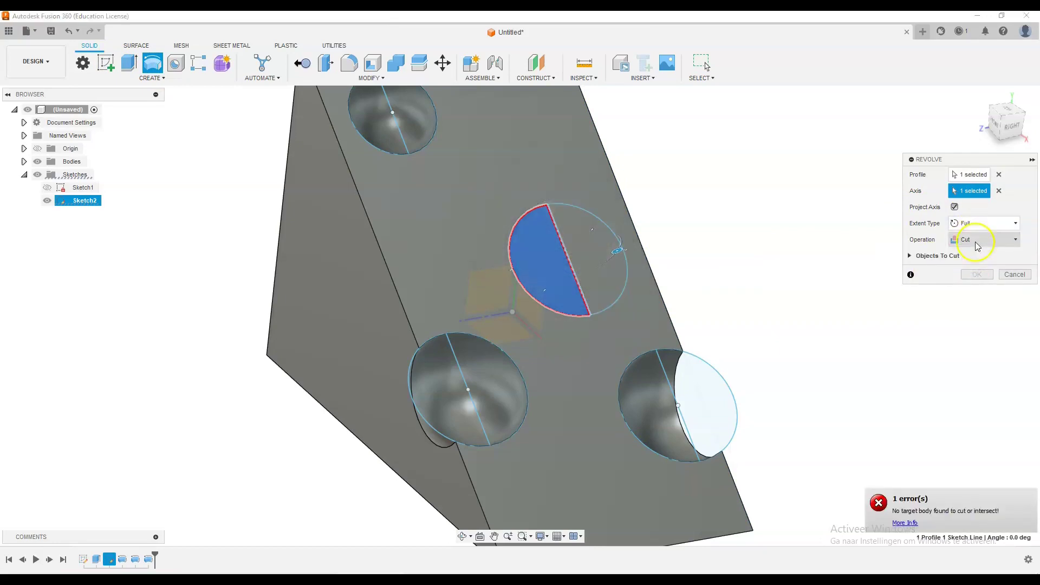
pyautogui.press('Escape')
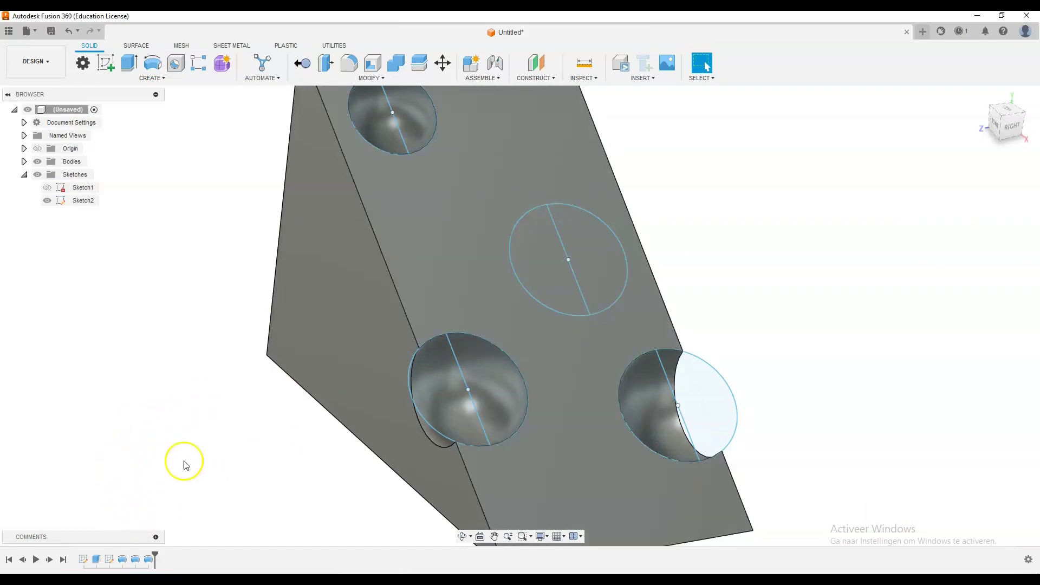
# Edit Sketch2 and delete the middle circle's old vertical line
pyautogui.doubleClick(110, 561)
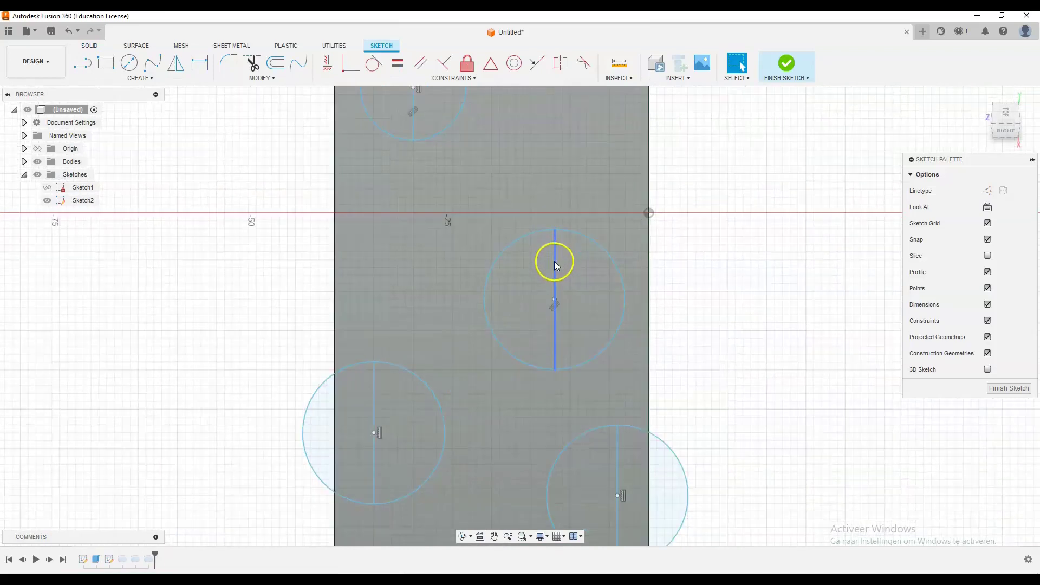
pyautogui.scroll(3, 555, 261)
pyautogui.scroll(2, 560, 229)
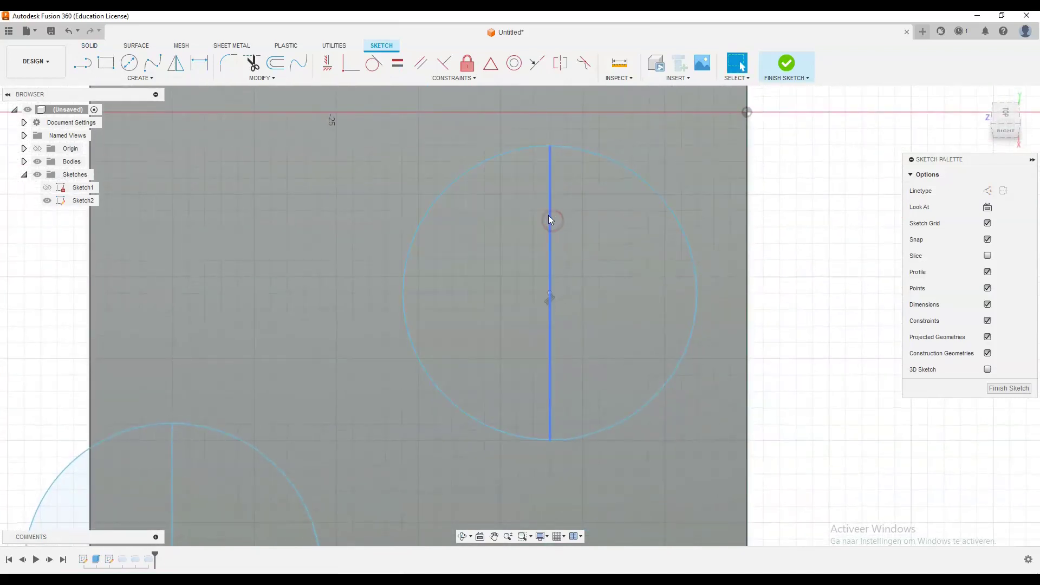
pyautogui.press('Escape')
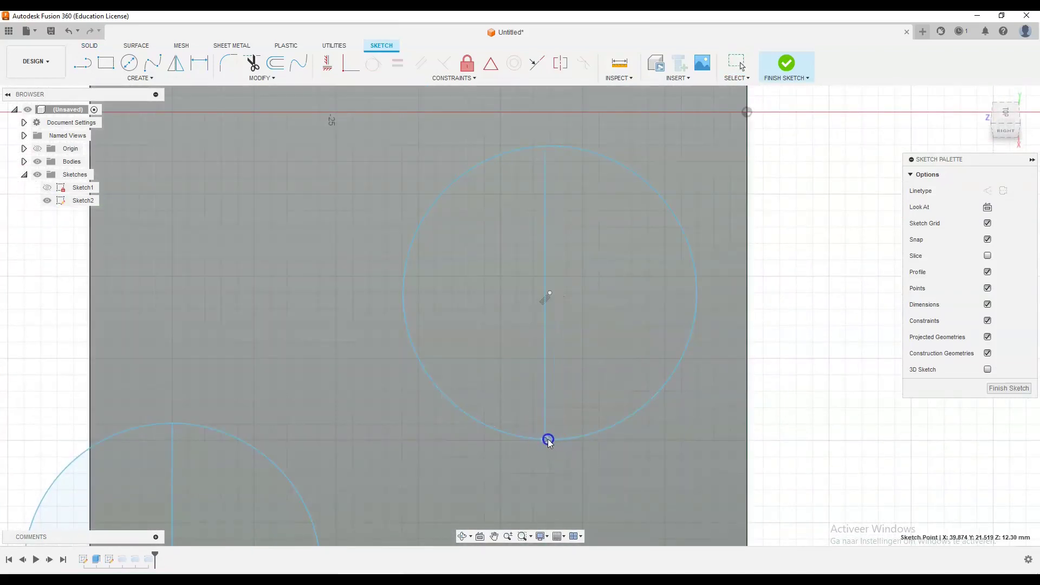
pyautogui.moveTo(548, 440); pyautogui.dragTo(553, 441)
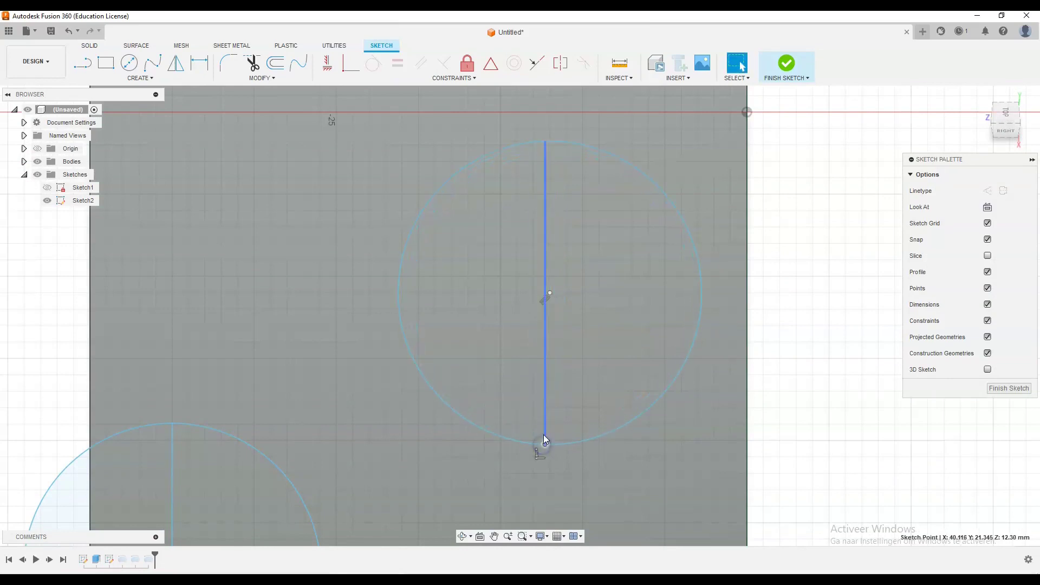
pyautogui.press('Delete')
# Draw a new vertical line from the middle circle's top to its bottom
pyautogui.click(82, 63)
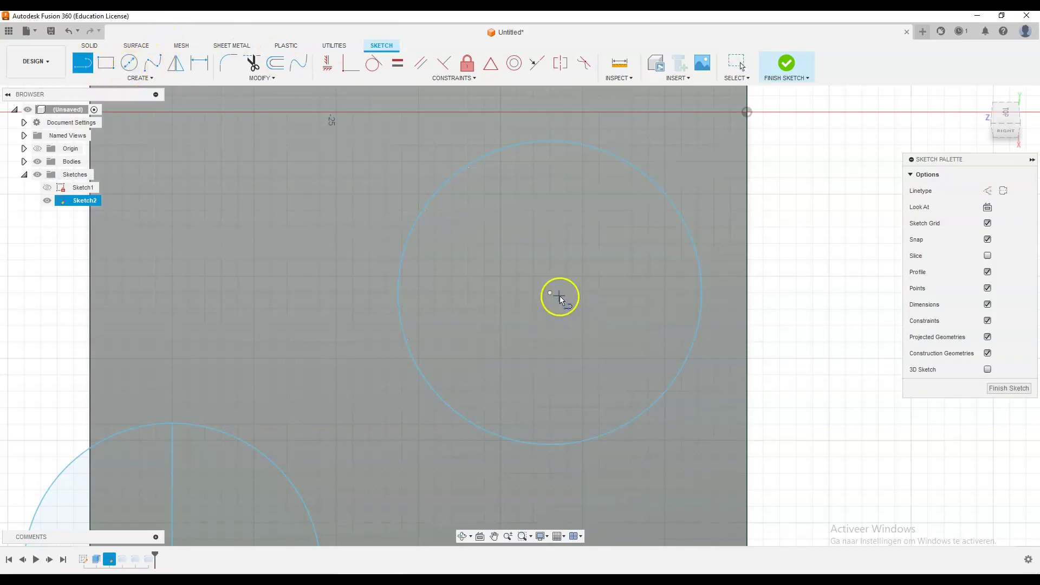
pyautogui.click(550, 141)
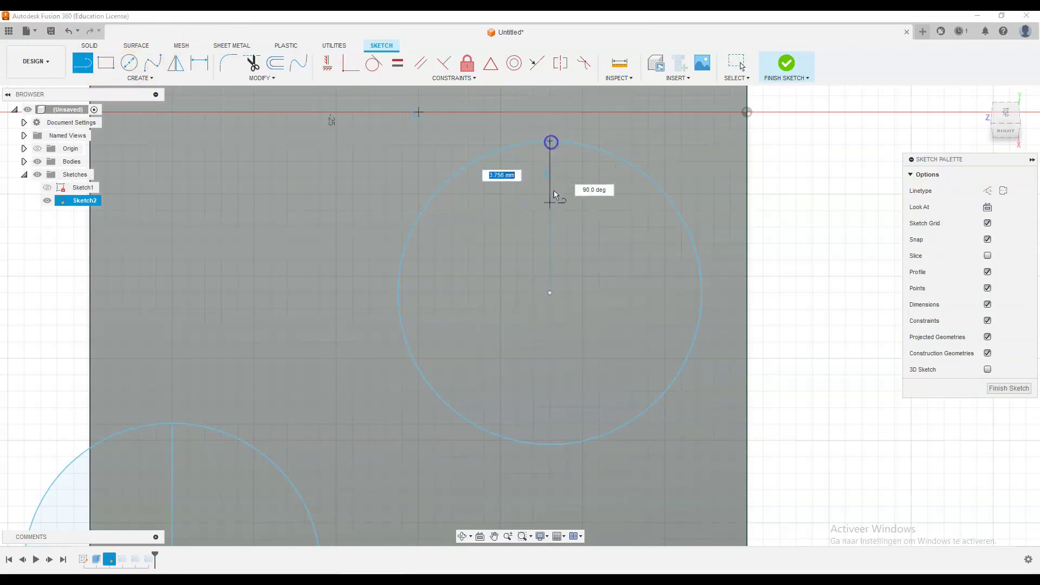
pyautogui.click(547, 445)
pyautogui.scroll(-2, 564, 438)
# Finish the sketch and revolve-cut the middle circle's left half around its vertical diameter
pyautogui.click(1023, 389)
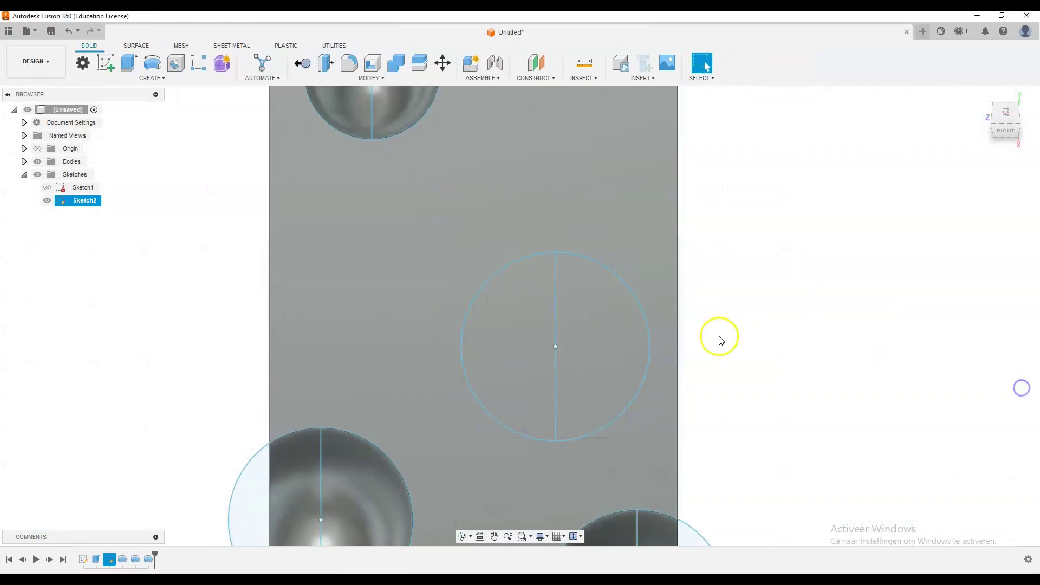
pyautogui.click(153, 65)
pyautogui.click(505, 314)
pyautogui.click(554, 322)
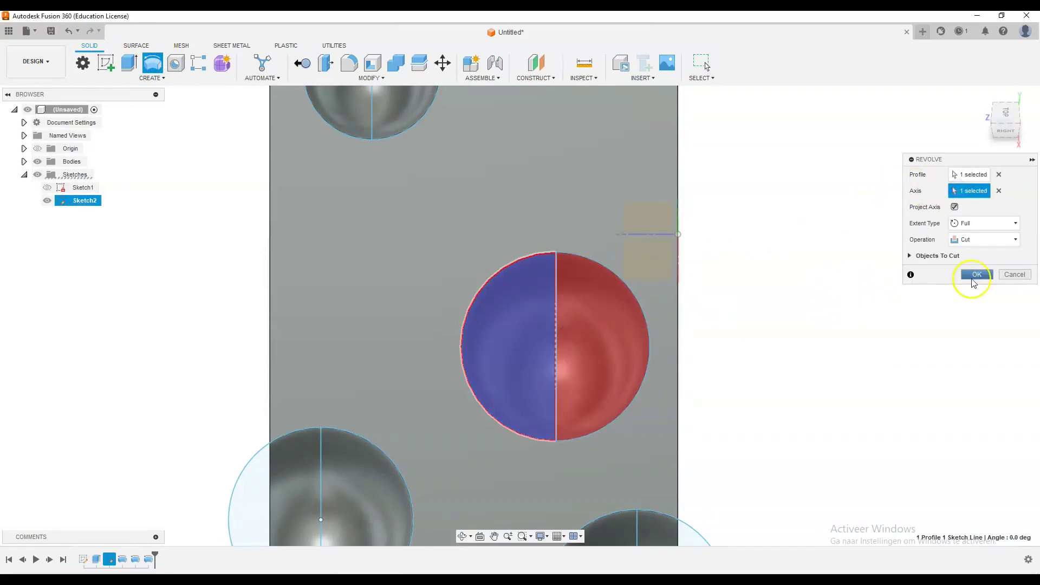
pyautogui.click(978, 275)
pyautogui.scroll(-3, 704, 291)
pyautogui.moveTo(623, 290)
pyautogui.keyDown('shift'); pyautogui.mouseDown(button='middle')
pyautogui.moveTo(657, 309)
pyautogui.moveTo(685, 281)
pyautogui.moveTo(699, 298)
pyautogui.moveTo(606, 262)
pyautogui.moveTo(590, 286)
pyautogui.moveTo(576, 258)
pyautogui.moveTo(381, 274)
pyautogui.mouseUp(button='middle'); pyautogui.keyUp('shift')
pyautogui.click(711, 247)
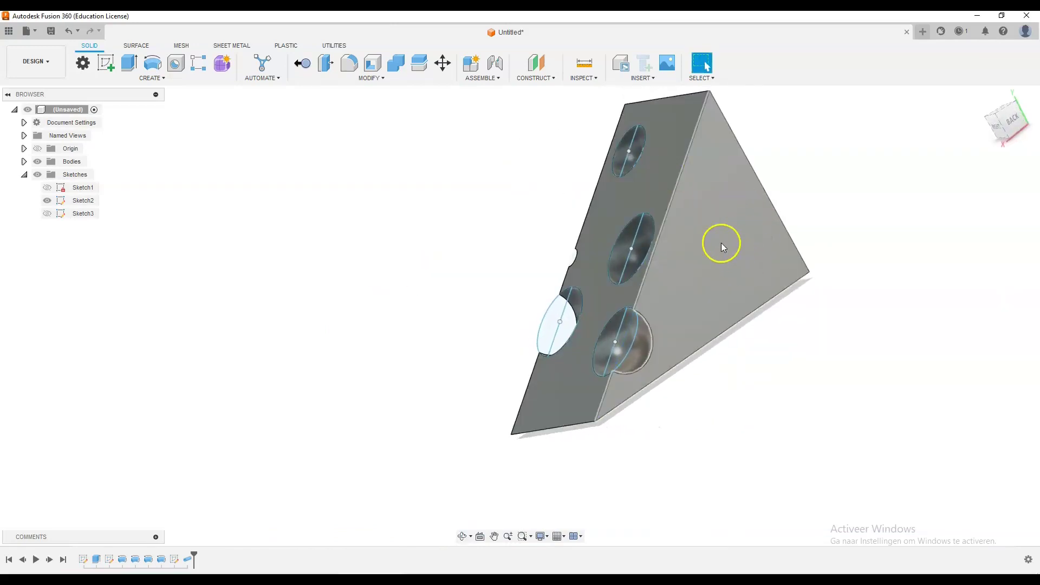
# Hide Sketch2 and start a new sketch on the triangular end face
pyautogui.moveTo(616, 212); pyautogui.dragTo(634, 245, button='middle')
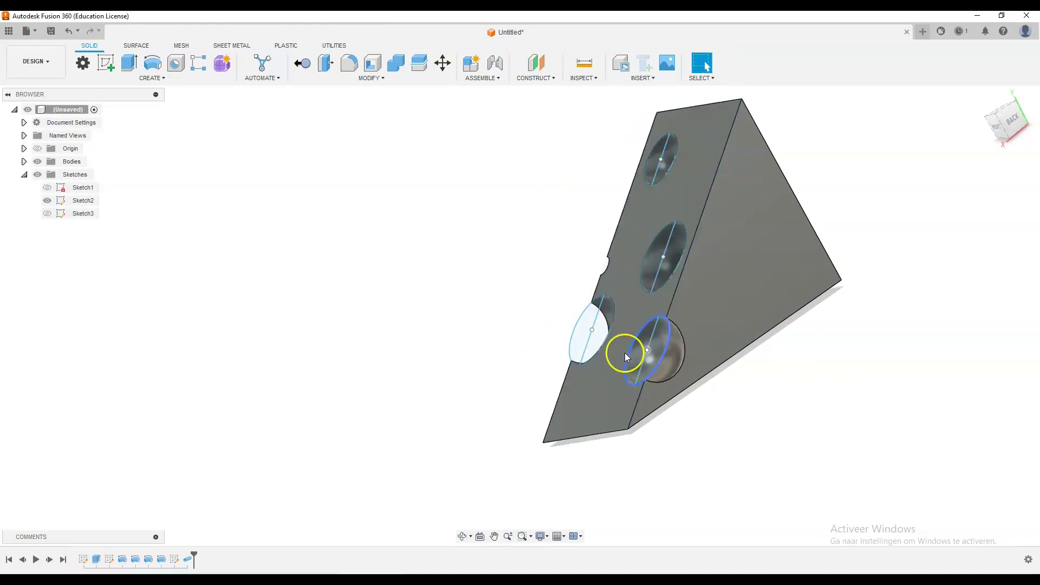
pyautogui.click(47, 200)
pyautogui.moveTo(628, 291); pyautogui.dragTo(448, 271, button='middle')
pyautogui.click(107, 64)
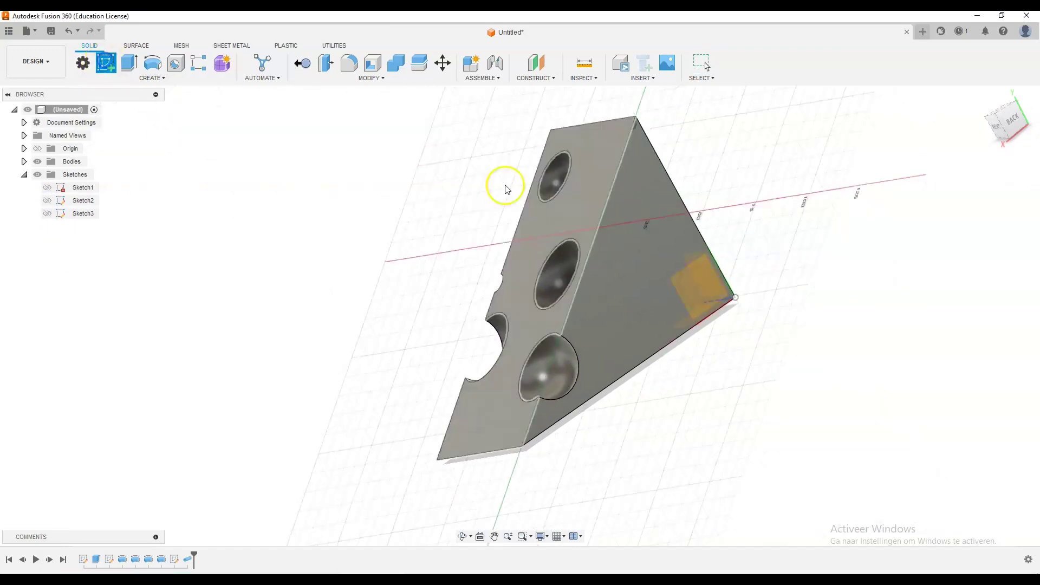
pyautogui.click(656, 286)
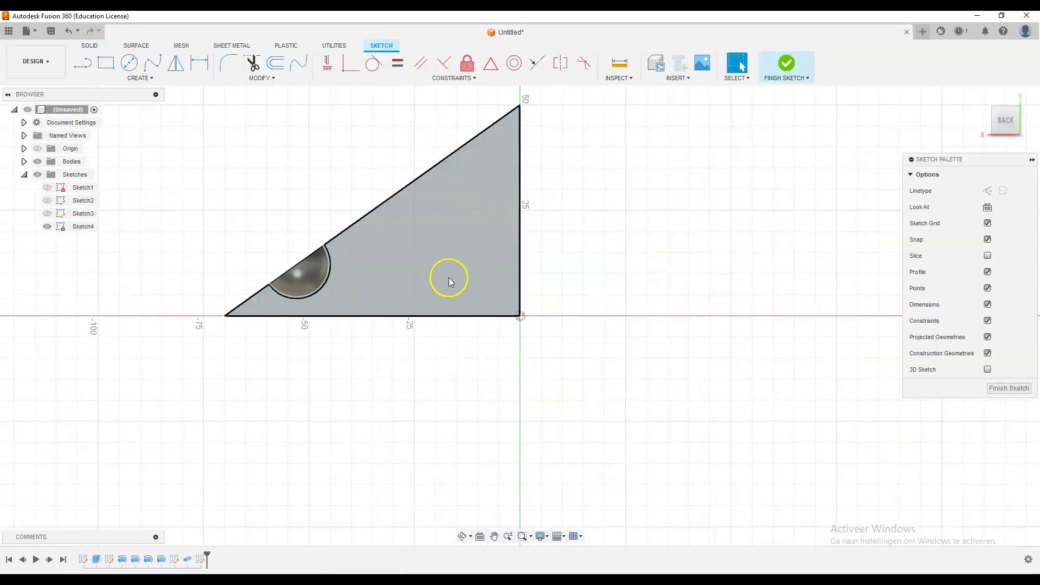
# Draw a circle inside the face and one on the bottom edge with a vertical diameter
pyautogui.press('c')
pyautogui.click(429, 269)
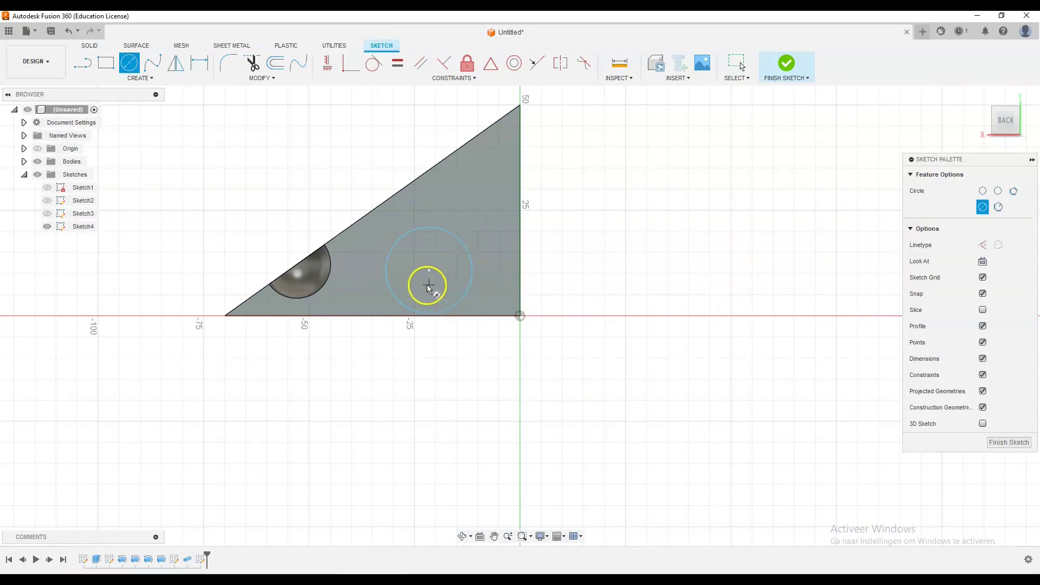
pyautogui.scroll(2, 427, 284)
pyautogui.click(302, 324)
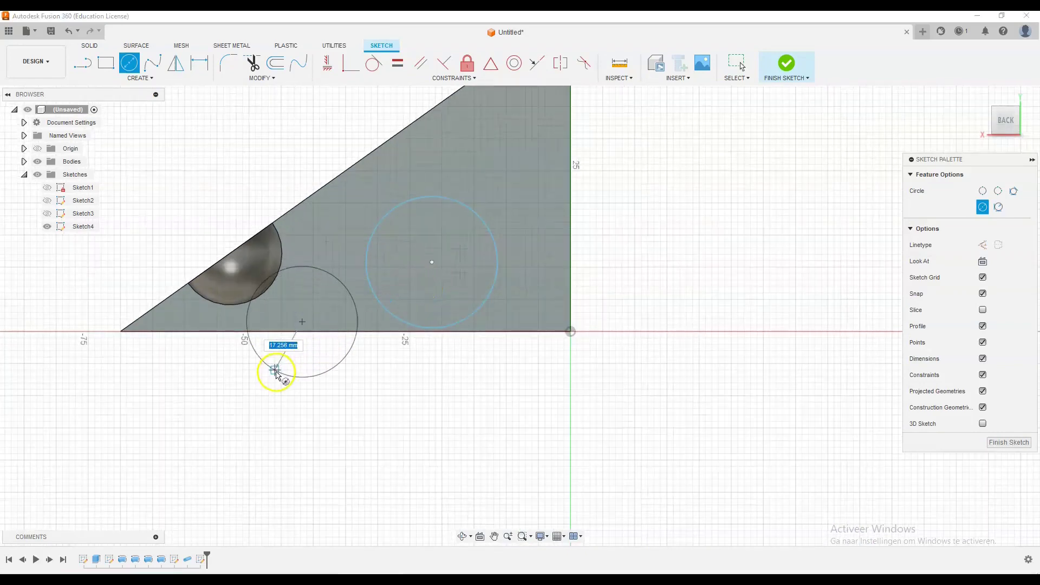
pyautogui.press('l')
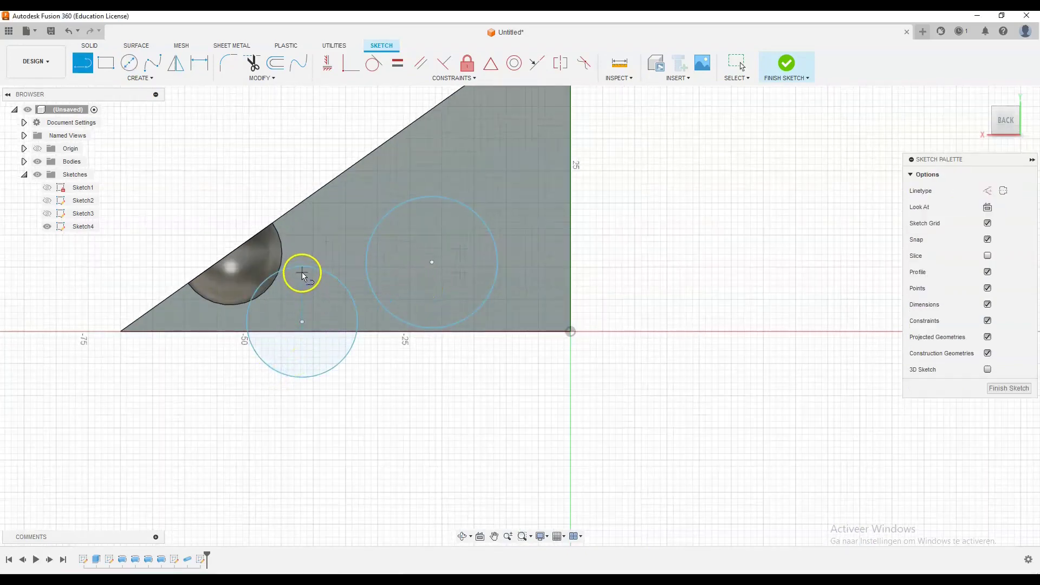
pyautogui.click(301, 375)
pyautogui.press('Escape')
# Add the right circle's vertical diameter, finish the sketch, and pick its right half for a revolve
pyautogui.click(433, 198)
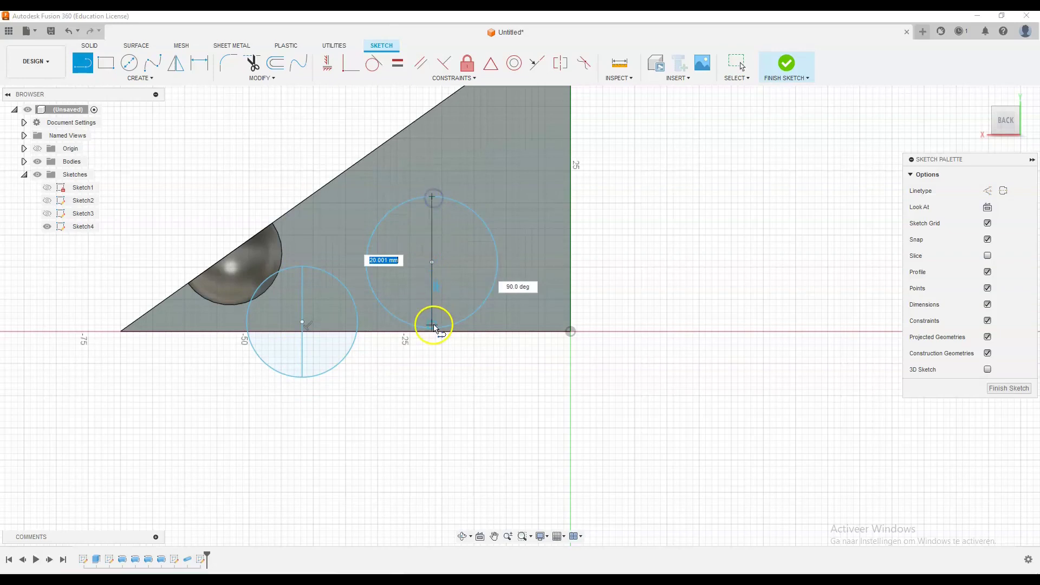
pyautogui.click(435, 339)
pyautogui.press('Escape')
pyautogui.click(997, 388)
pyautogui.click(152, 63)
pyautogui.click(457, 253)
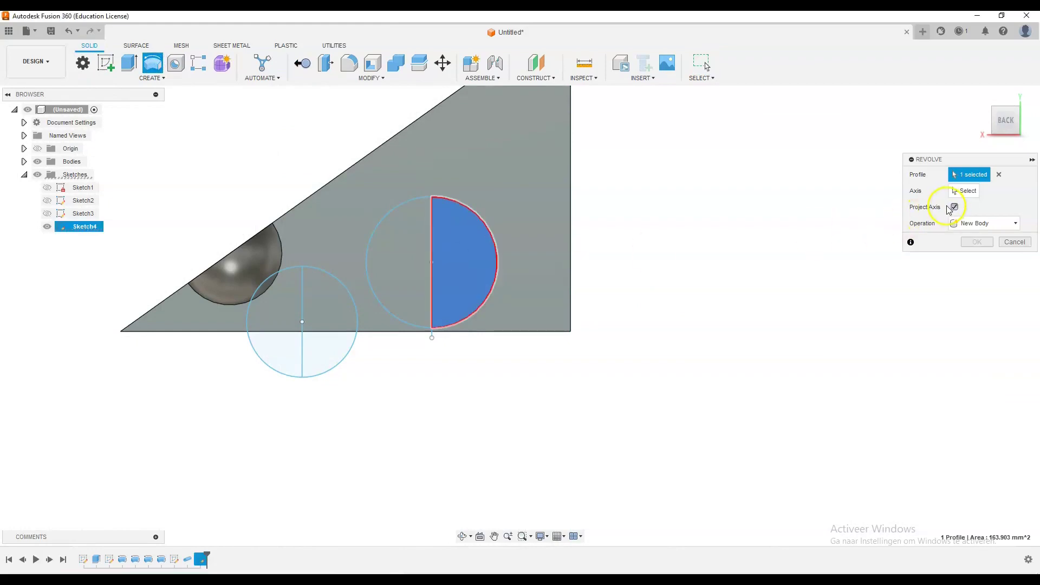
# Revolve-cut the right circle around its vertical line
pyautogui.click(963, 190)
pyautogui.click(432, 251)
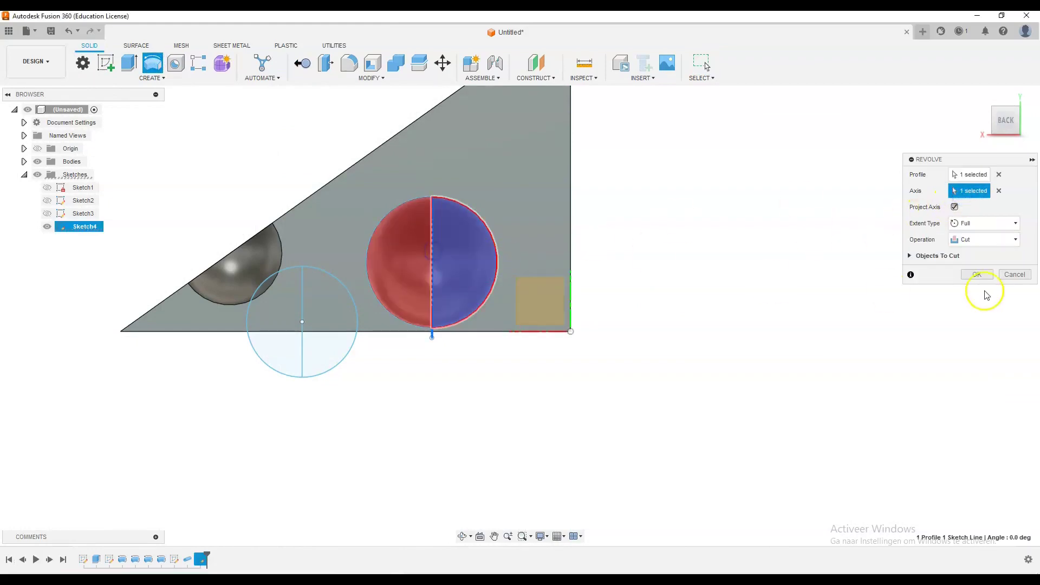
pyautogui.click(978, 275)
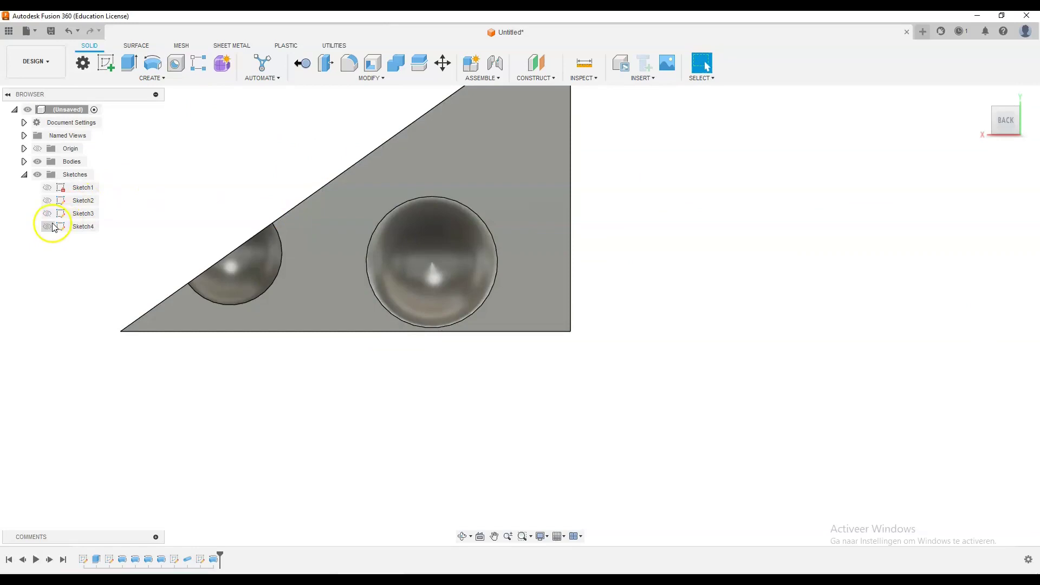
# Revolve-cut the lower circle's two right-half profiles along the bottom edge, then hide Sketch4
pyautogui.click(47, 225)
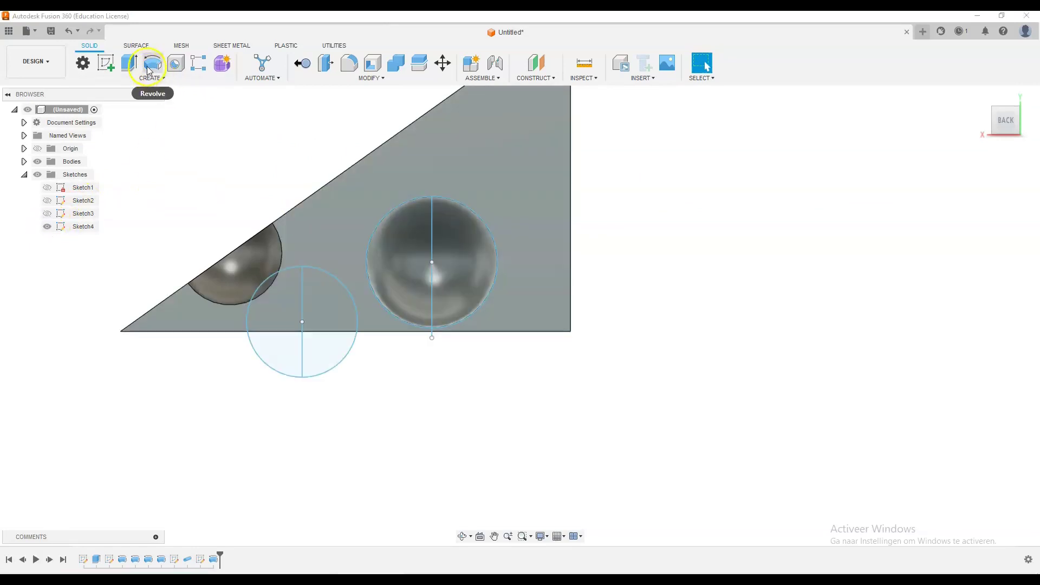
pyautogui.click(149, 71)
pyautogui.click(308, 310)
pyautogui.click(319, 348)
pyautogui.click(967, 191)
pyautogui.click(302, 307)
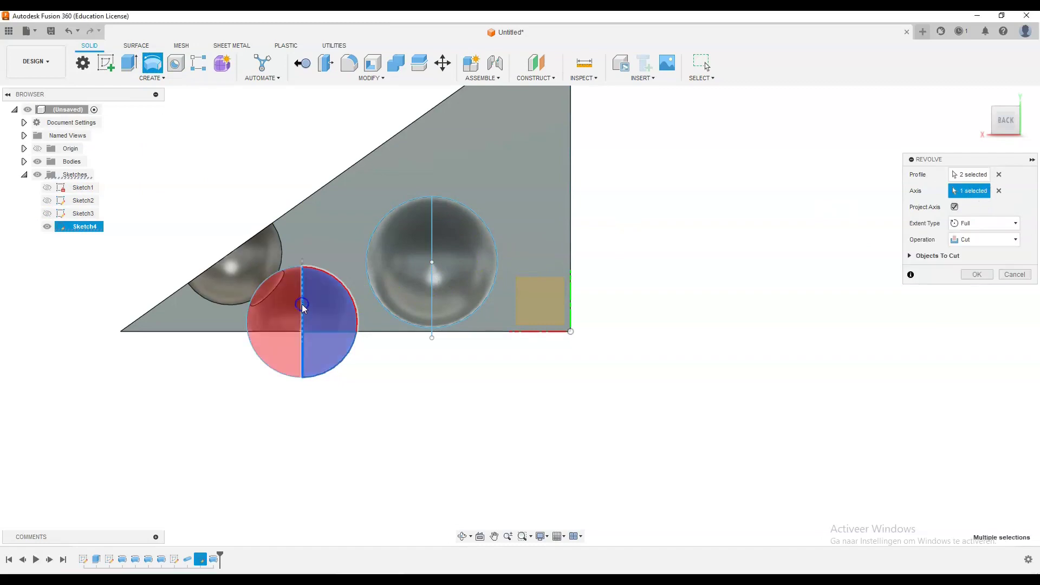
pyautogui.click(956, 274)
pyautogui.click(47, 228)
pyautogui.moveTo(197, 226)
pyautogui.keyDown('shift'); pyautogui.mouseDown(button='middle')
pyautogui.moveTo(248, 209)
pyautogui.moveTo(199, 248)
pyautogui.moveTo(311, 271)
pyautogui.moveTo(379, 325)
pyautogui.moveTo(428, 300)
pyautogui.moveTo(395, 274)
pyautogui.moveTo(334, 271)
pyautogui.mouseUp(button='middle'); pyautogui.keyUp('shift')
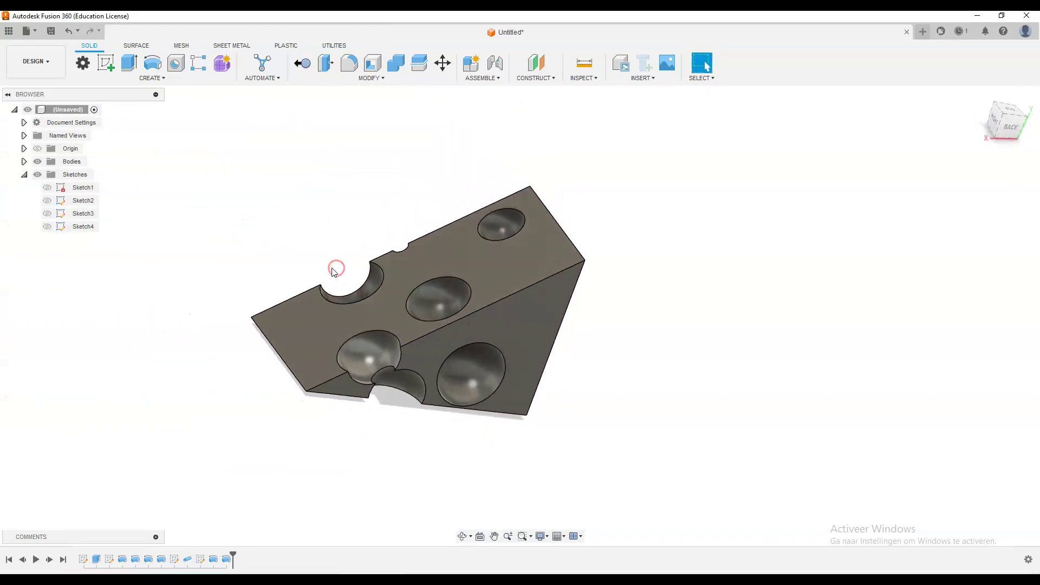